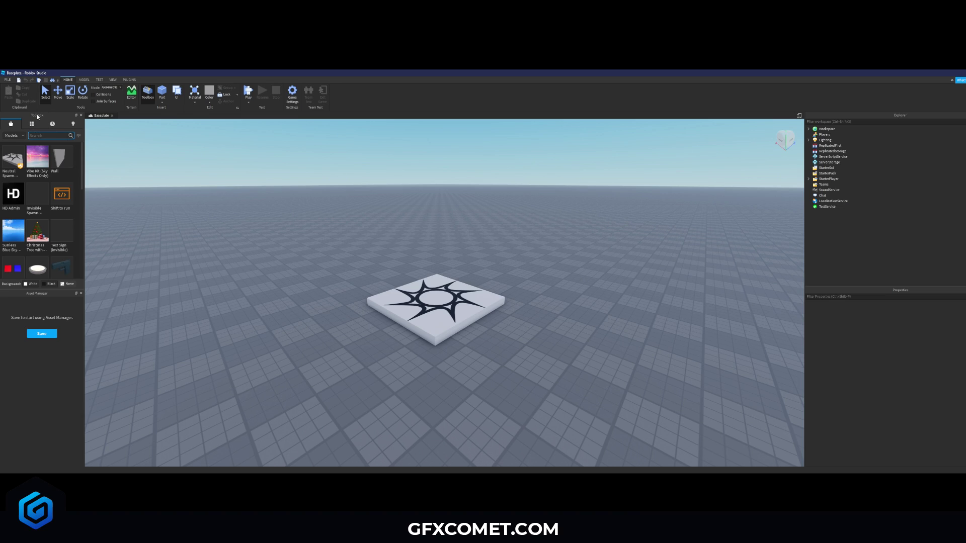
- Search the toolbox models for "lamborghini" and insert the light blue Lamborghini car, dismissing the script notice
{"action": "type", "text": "lamb"}
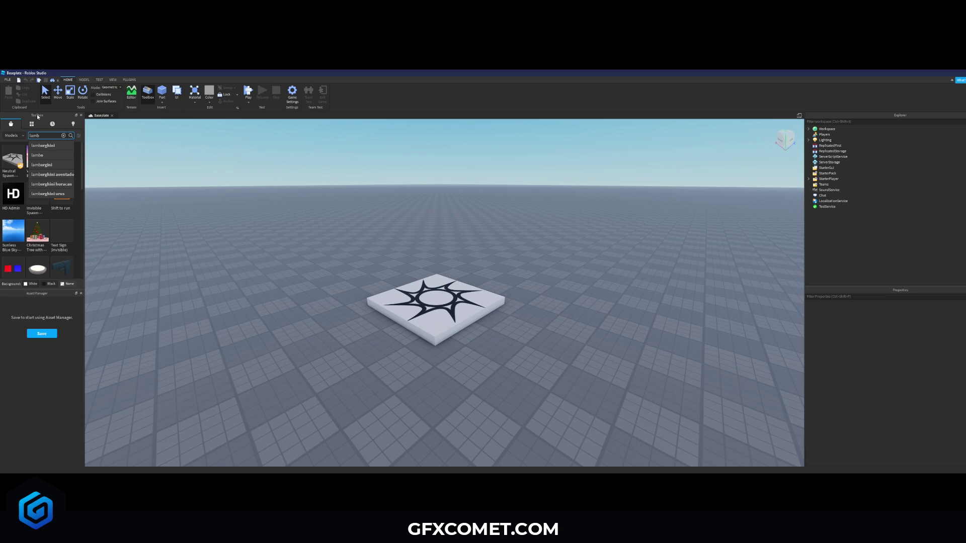
{"action": "left_click", "coordinate": [43, 145]}
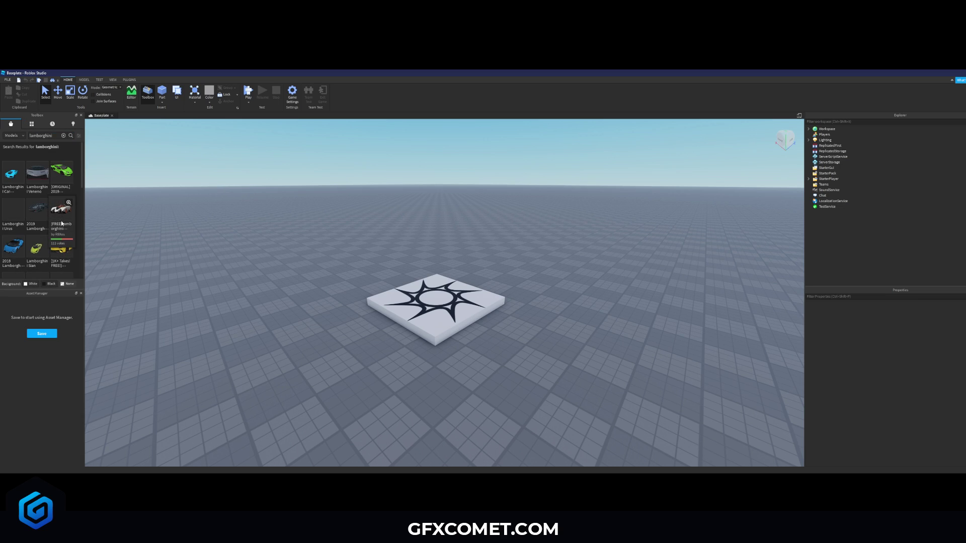
{"action": "mouse_move", "coordinate": [42, 189]}
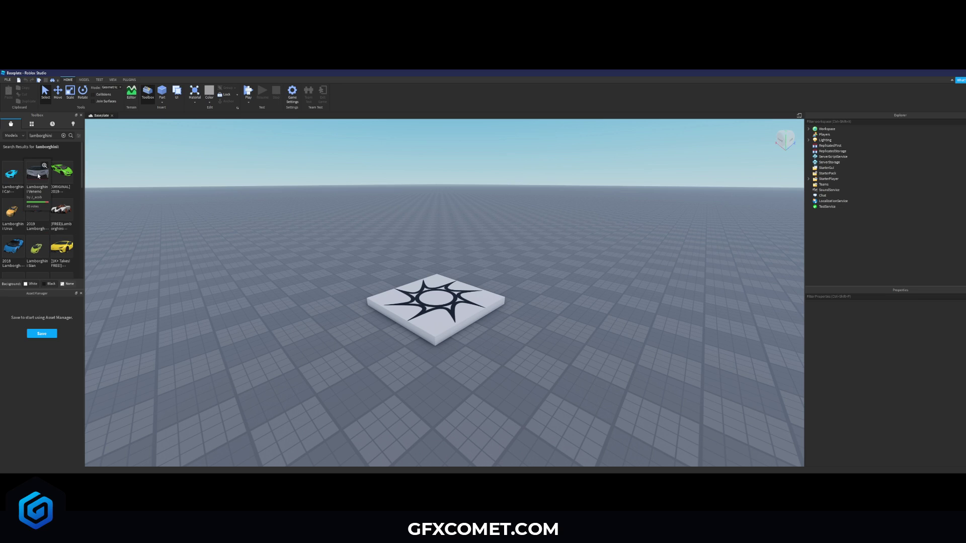
{"action": "left_click", "coordinate": [9, 176]}
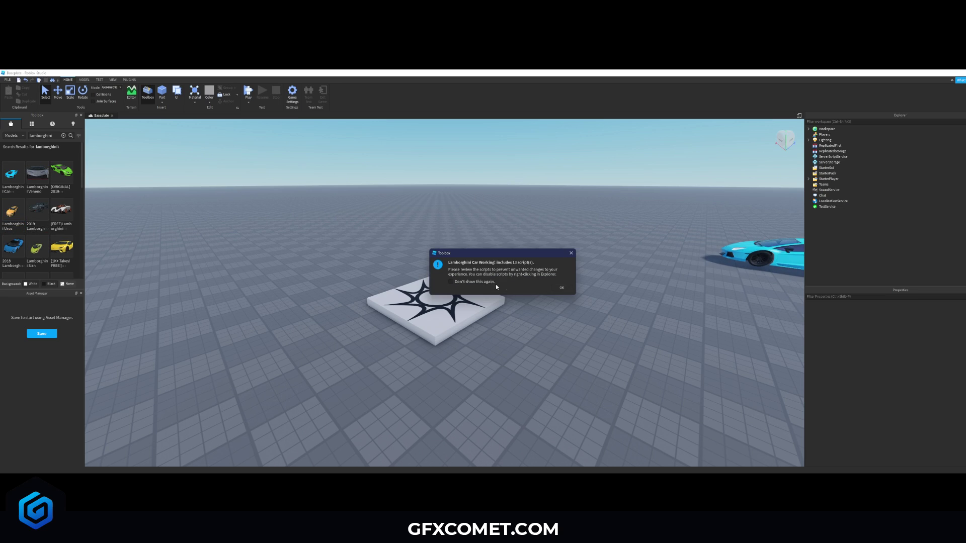
{"action": "left_click", "coordinate": [563, 288]}
- Select the inserted Lamborghini, examine it up close from the front and side, and open its options in the Explorer
{"action": "left_click_drag", "start_coordinate": [526, 318], "coordinate": [640, 299]}
{"action": "left_click", "coordinate": [571, 328]}
{"action": "left_click", "coordinate": [553, 277]}
{"action": "key", "text": "f"}
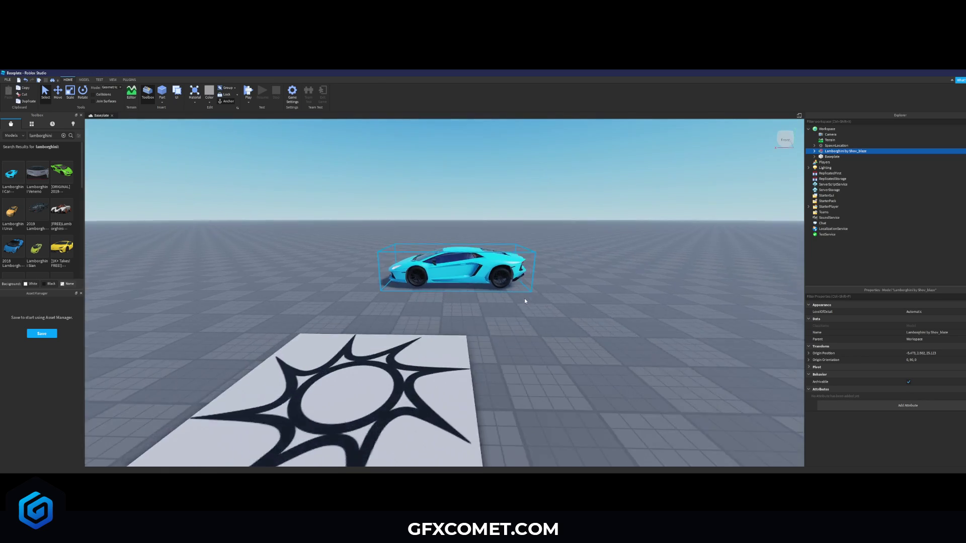
{"action": "scroll", "coordinate": [524, 298], "scroll_direction": "up", "scroll_amount": 10}
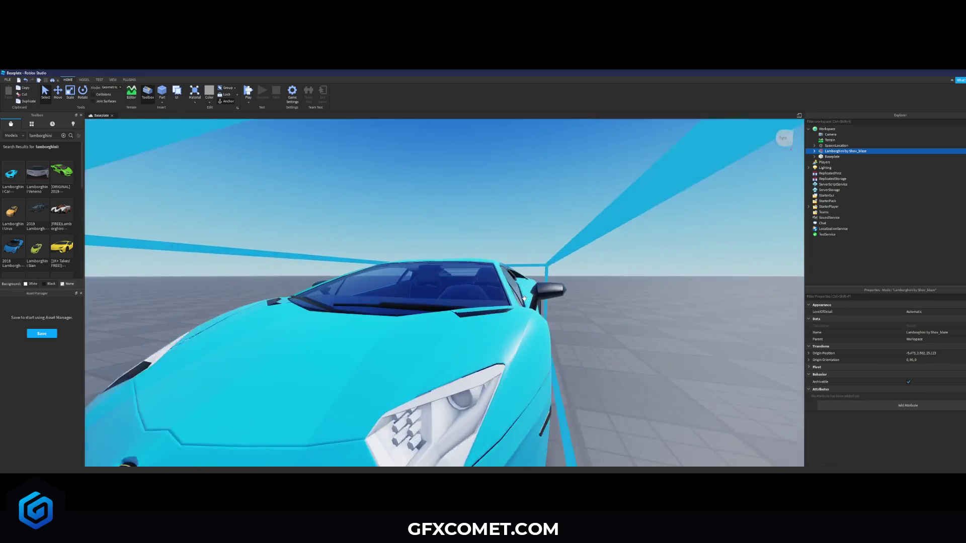
{"action": "scroll", "coordinate": [524, 298], "scroll_direction": "down", "scroll_amount": 10}
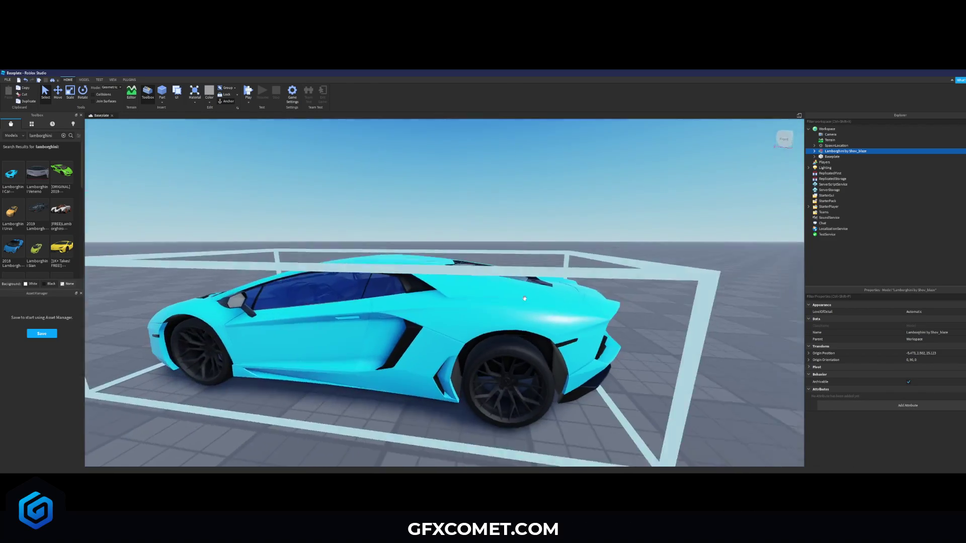
{"action": "right_click_drag", "start_coordinate": [525, 299], "coordinate": [524, 298]}
{"action": "scroll", "coordinate": [524, 299], "scroll_direction": "up", "scroll_amount": 8}
{"action": "scroll", "coordinate": [524, 299], "scroll_direction": "down", "scroll_amount": 8}
{"action": "scroll", "coordinate": [524, 299], "scroll_direction": "down", "scroll_amount": 5}
{"action": "scroll", "coordinate": [525, 298], "scroll_direction": "up", "scroll_amount": 3}
{"action": "right_click", "coordinate": [842, 151]}
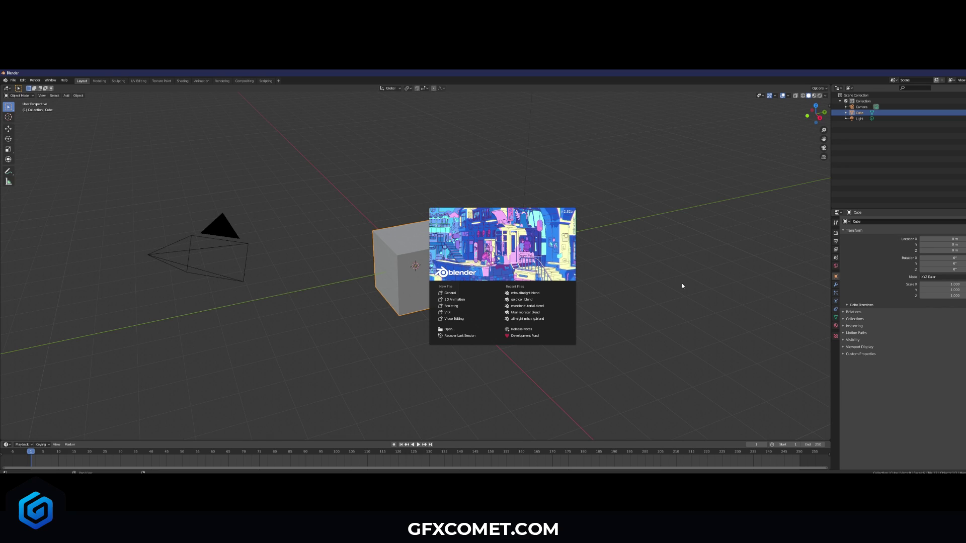
- Switch to Blender and delete the default cube, camera and light from the scene
{"action": "left_click", "coordinate": [660, 283]}
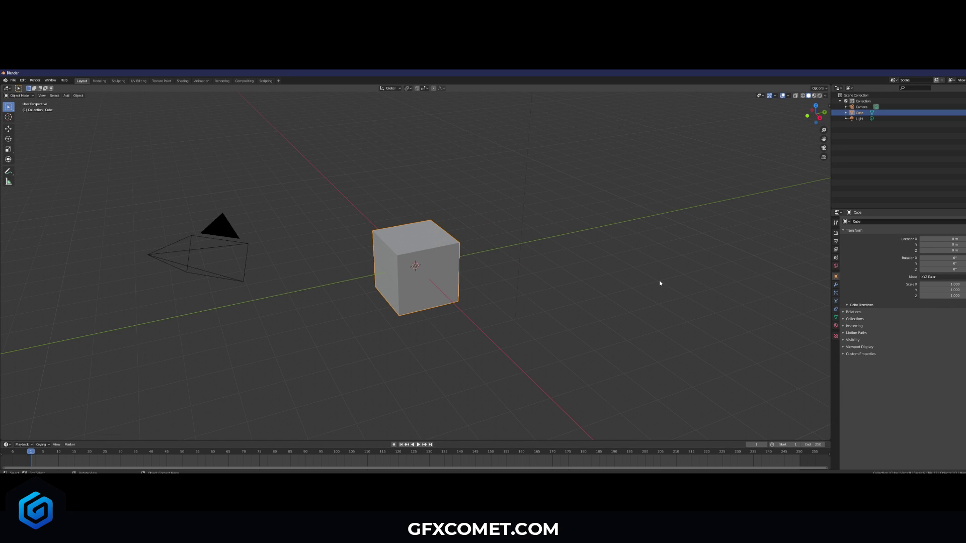
{"action": "key", "text": "a"}
{"action": "key", "text": "x"}
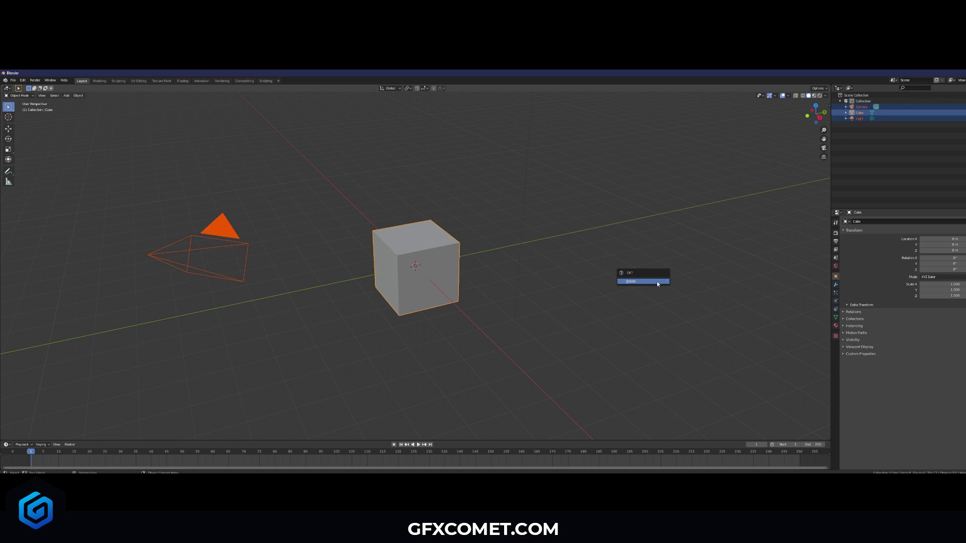
{"action": "left_click", "coordinate": [632, 283]}
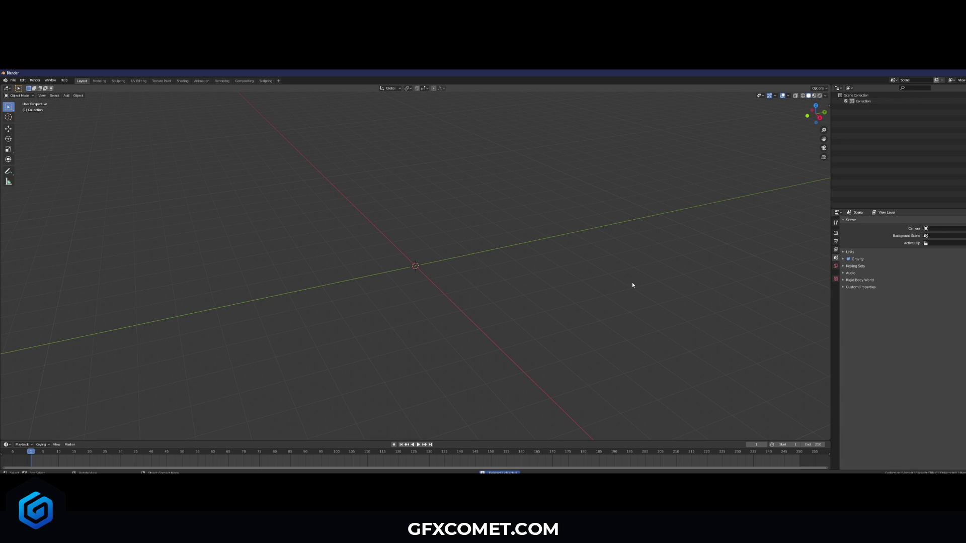
- Import the BlueLamborghini model as a Wavefront (.obj) file
{"action": "left_click", "coordinate": [12, 81]}
{"action": "mouse_move", "coordinate": [36, 159]}
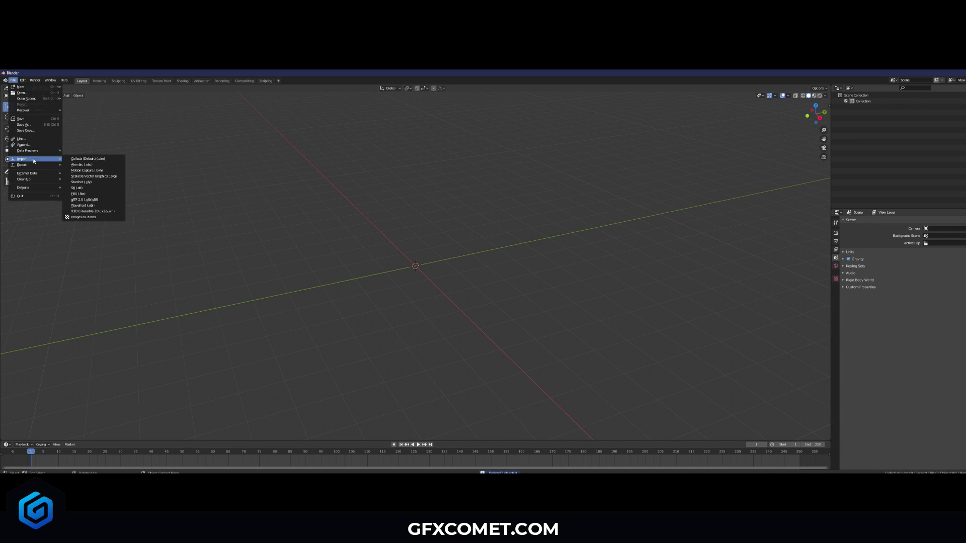
{"action": "left_click", "coordinate": [96, 208]}
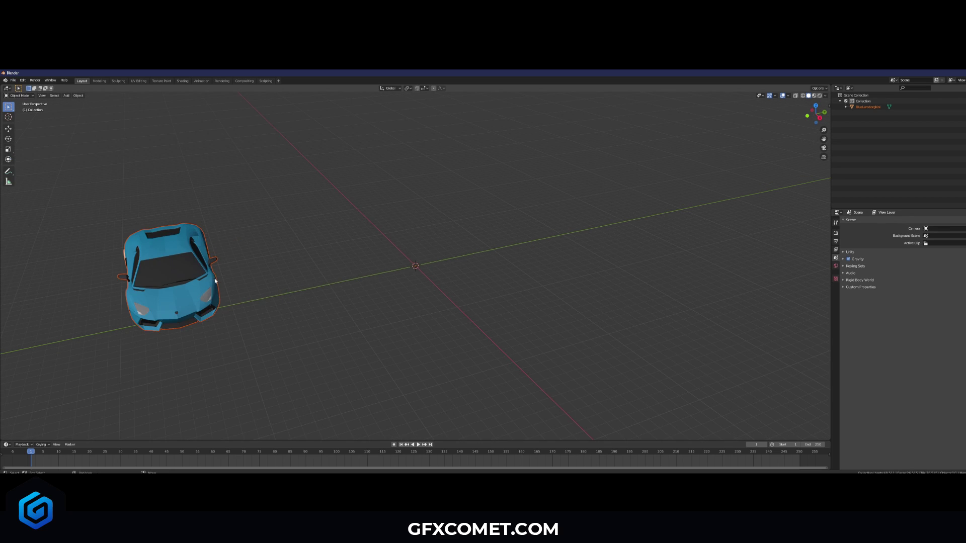
- Set the car's origin to its geometry
{"action": "middle_click_drag", "start_coordinate": [327, 277], "coordinate": [411, 283]}
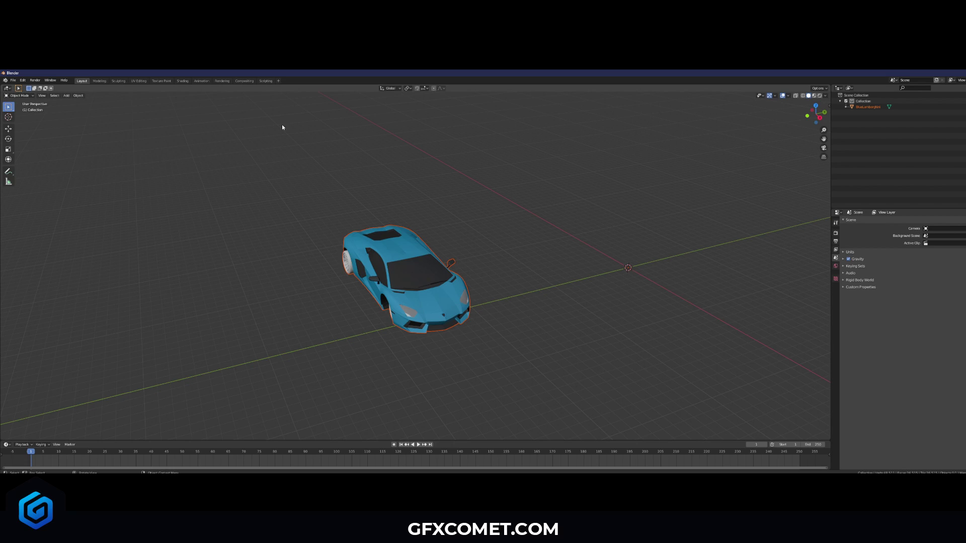
{"action": "left_click", "coordinate": [78, 95]}
{"action": "mouse_move", "coordinate": [89, 107]}
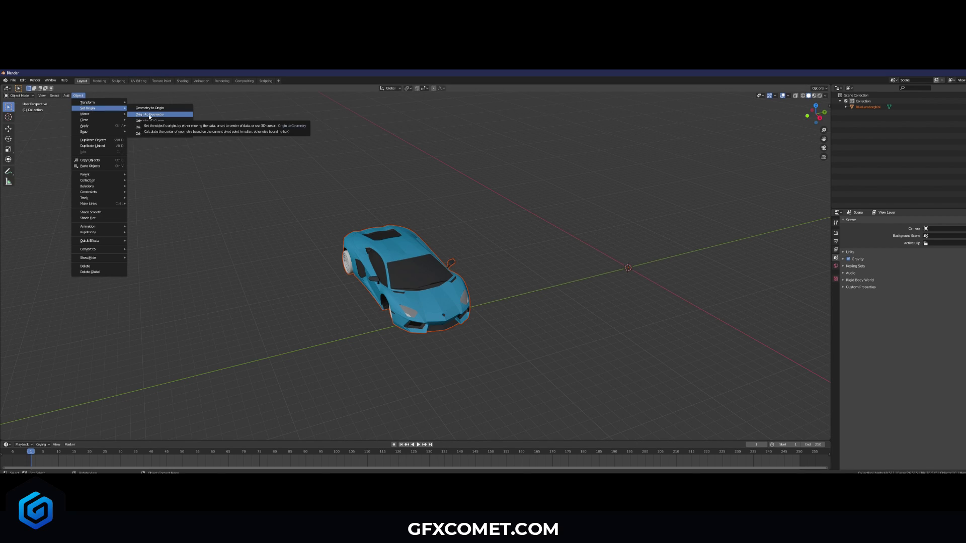
{"action": "left_click", "coordinate": [150, 115]}
- Move the car along the X and Y axes to the centre of the world grid
{"action": "key", "text": "g"}
{"action": "key", "text": "x"}
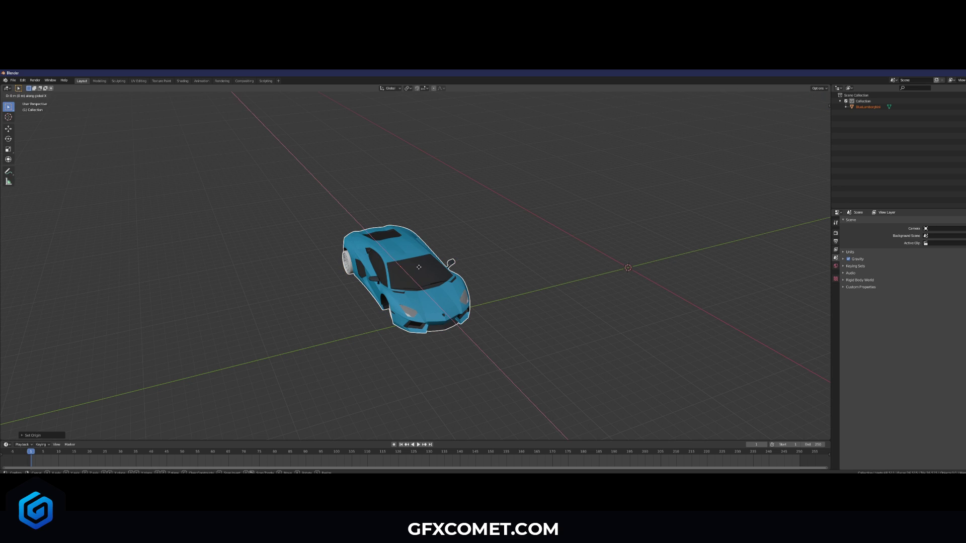
{"action": "left_click", "coordinate": [451, 291]}
{"action": "key", "text": "g"}
{"action": "key", "text": "y"}
{"action": "left_click", "coordinate": [665, 267]}
- Frame the car from its front corner and switch the viewport to rendered shading
{"action": "middle_click_drag", "start_coordinate": [664, 267], "coordinate": [459, 247], "text": "shift"}
{"action": "scroll", "coordinate": [418, 276], "scroll_direction": "up", "scroll_amount": 3}
{"action": "scroll", "coordinate": [455, 244], "scroll_direction": "up", "scroll_amount": 2}
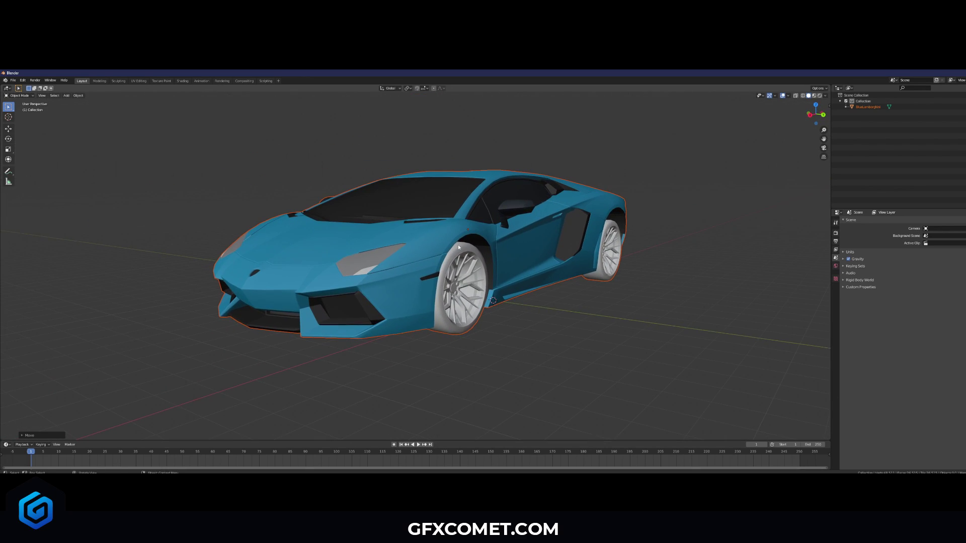
{"action": "left_click", "coordinate": [820, 96]}
{"action": "middle_click_drag", "start_coordinate": [511, 272], "coordinate": [505, 236]}
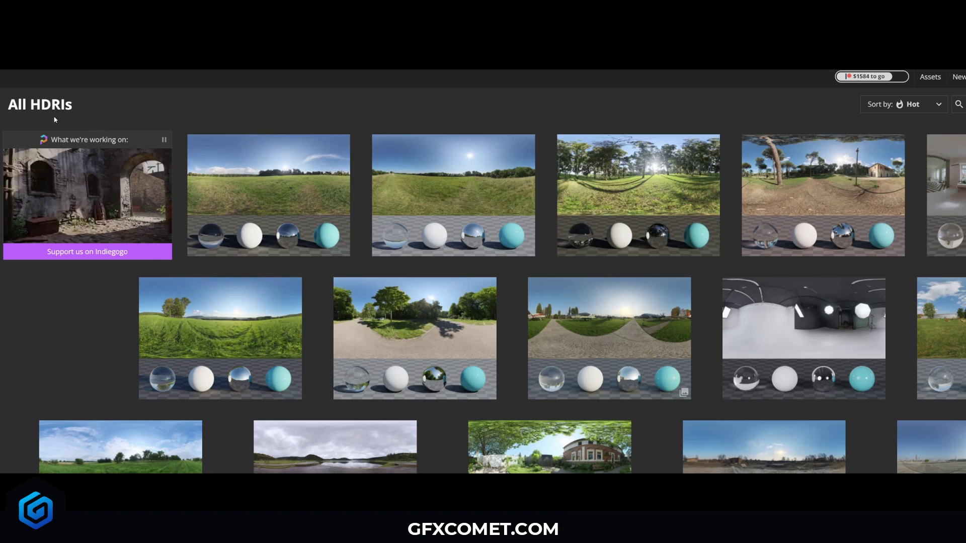
- On the HDRI library website, look at J&E Gray Park, return to the list and open the Evening Meadow HDRI
{"action": "left_click", "coordinate": [300, 193]}
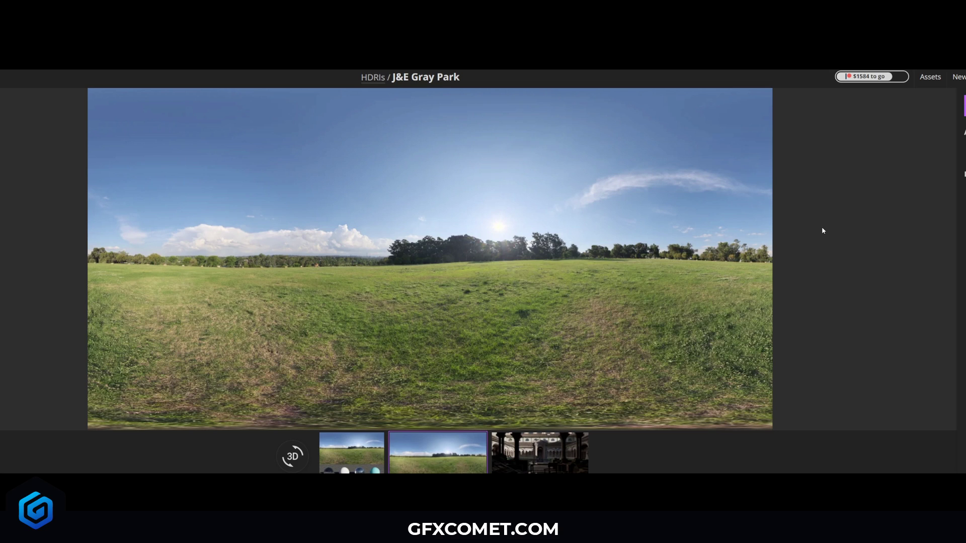
{"action": "key", "text": "alt+Left"}
{"action": "scroll", "coordinate": [470, 307], "scroll_direction": "down", "scroll_amount": 3}
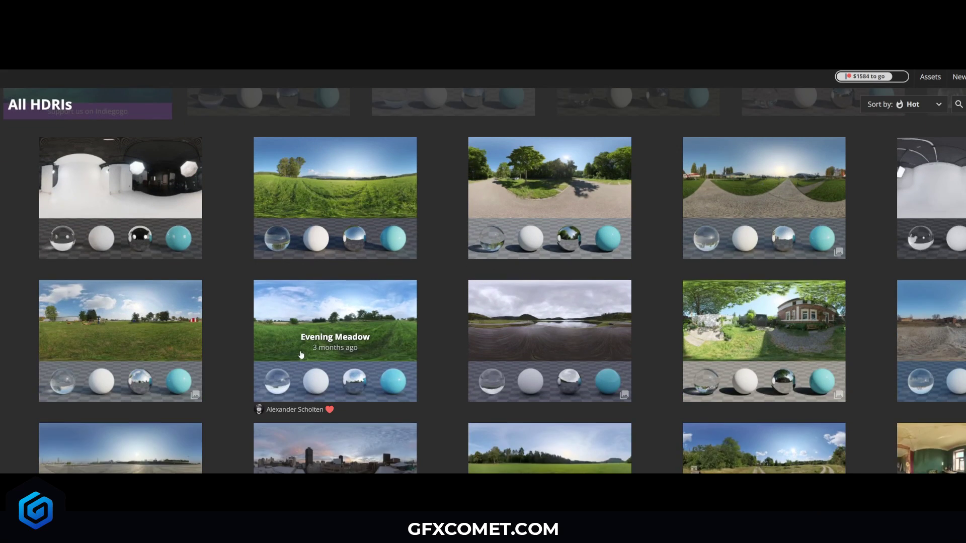
{"action": "left_click", "coordinate": [301, 354]}
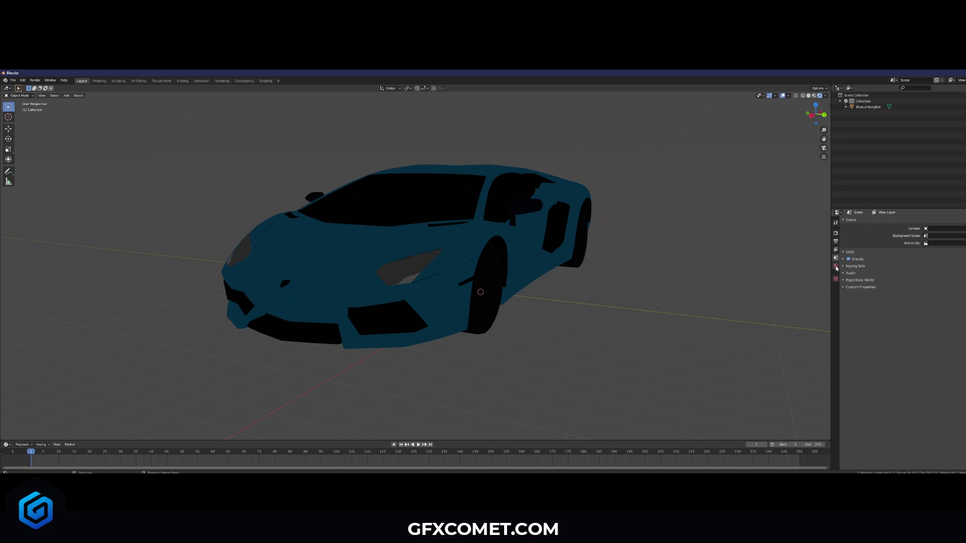
- Back in Blender, use an Environment Texture as the world colour and load the Evening Meadow HDRI file into it
{"action": "left_click", "coordinate": [904, 239]}
{"action": "left_click", "coordinate": [936, 259]}
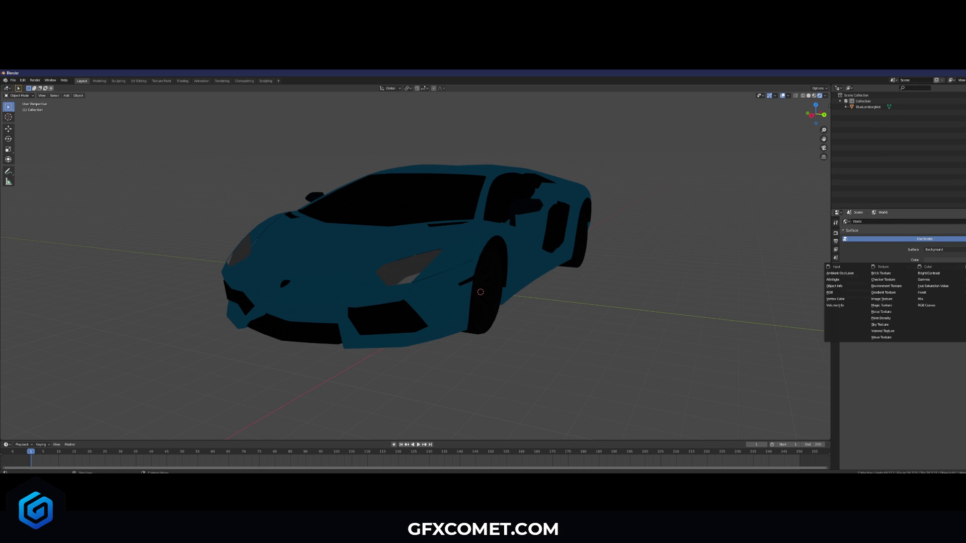
{"action": "left_click", "coordinate": [886, 285]}
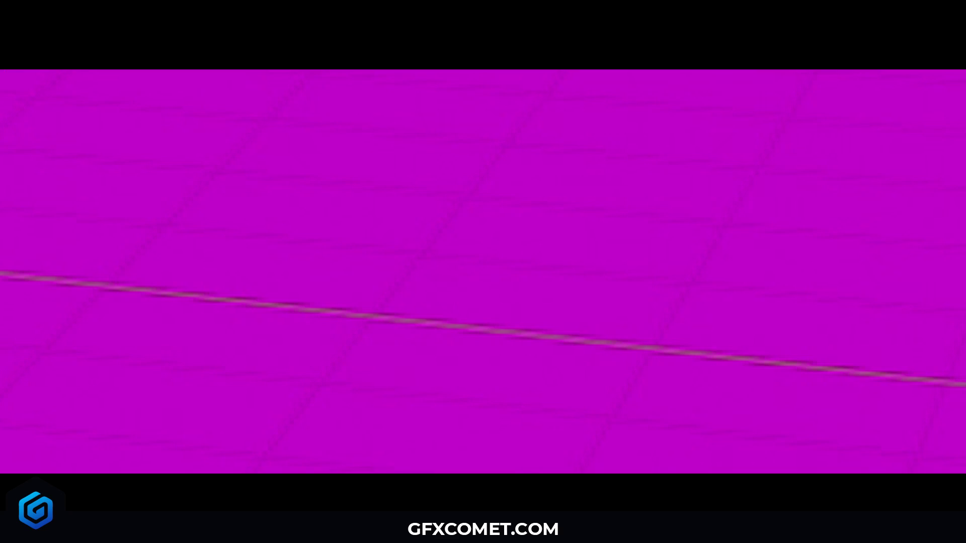
{"action": "left_click", "coordinate": [953, 267]}
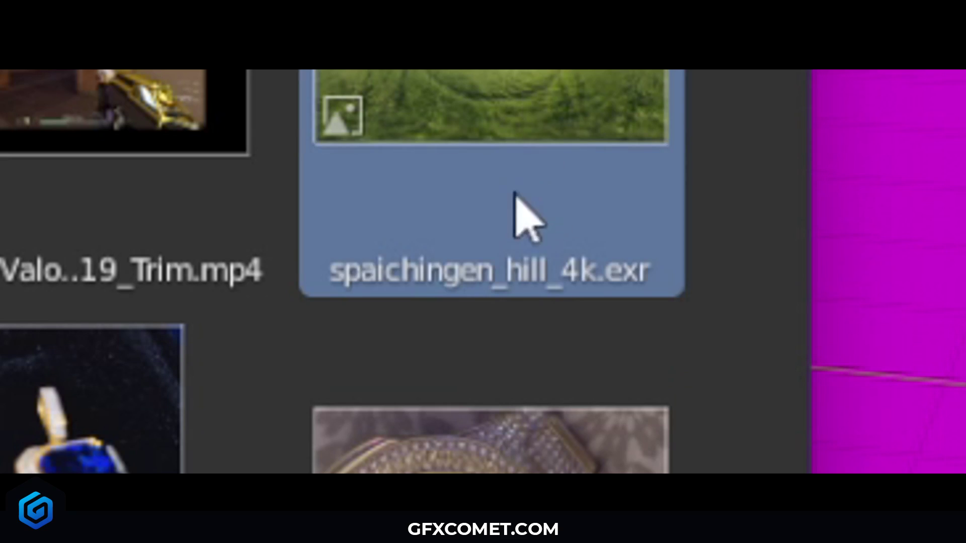
{"action": "scroll", "coordinate": [564, 256], "scroll_direction": "up", "scroll_amount": 2}
{"action": "left_click", "coordinate": [572, 180]}
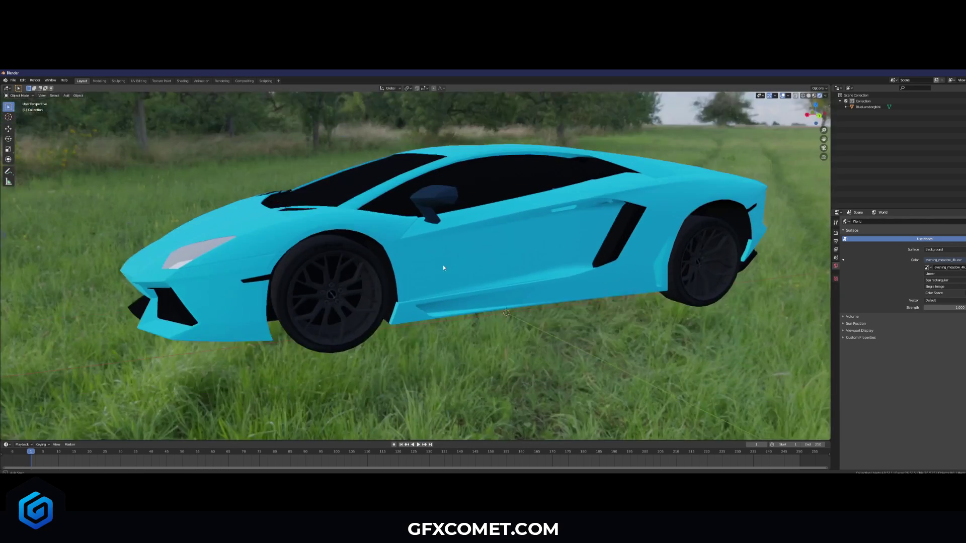
- Enable Ambient Occlusion, Bloom and Screen Space Reflections in the render settings
{"action": "middle_click_drag", "start_coordinate": [442, 265], "coordinate": [483, 259]}
{"action": "scroll", "coordinate": [481, 270], "scroll_direction": "up", "scroll_amount": 2}
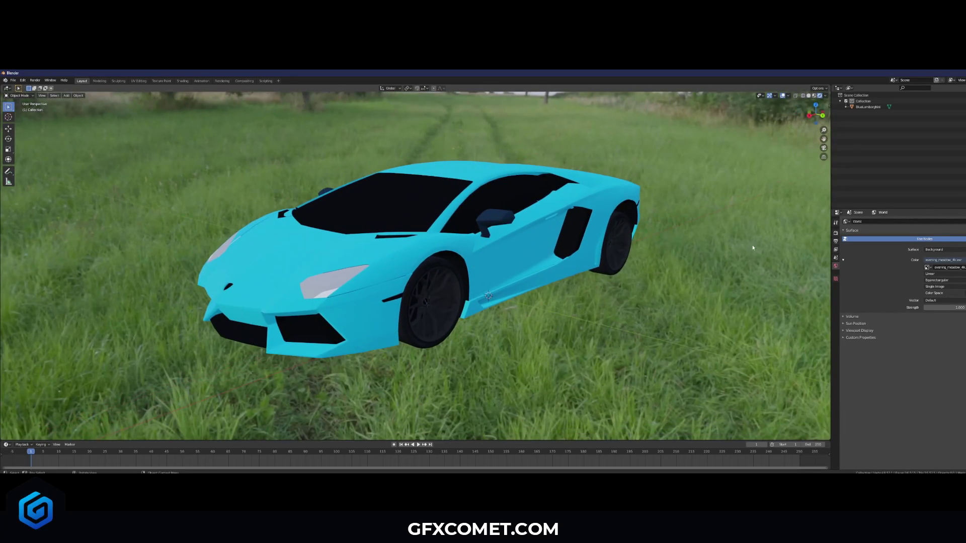
{"action": "left_click", "coordinate": [835, 234]}
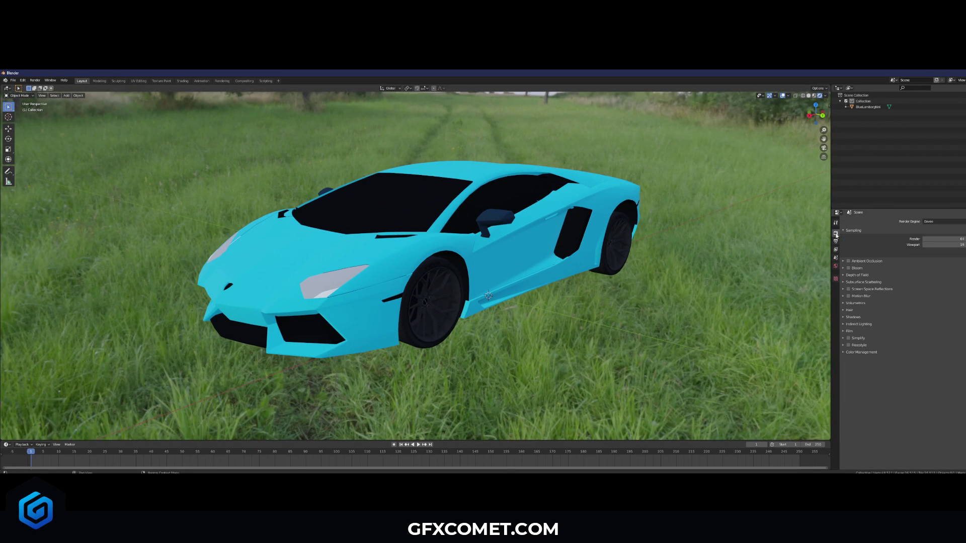
{"action": "left_click", "coordinate": [848, 261]}
{"action": "left_click", "coordinate": [849, 268]}
{"action": "left_click", "coordinate": [848, 289]}
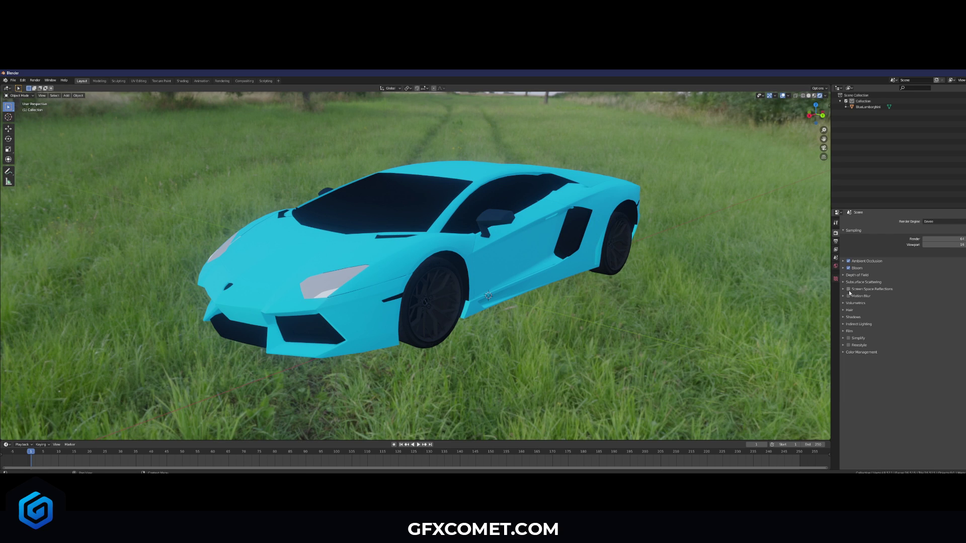
- Increase the ambient occlusion distance and set its factor to 1.2
{"action": "middle_click_drag", "start_coordinate": [694, 251], "coordinate": [644, 254]}
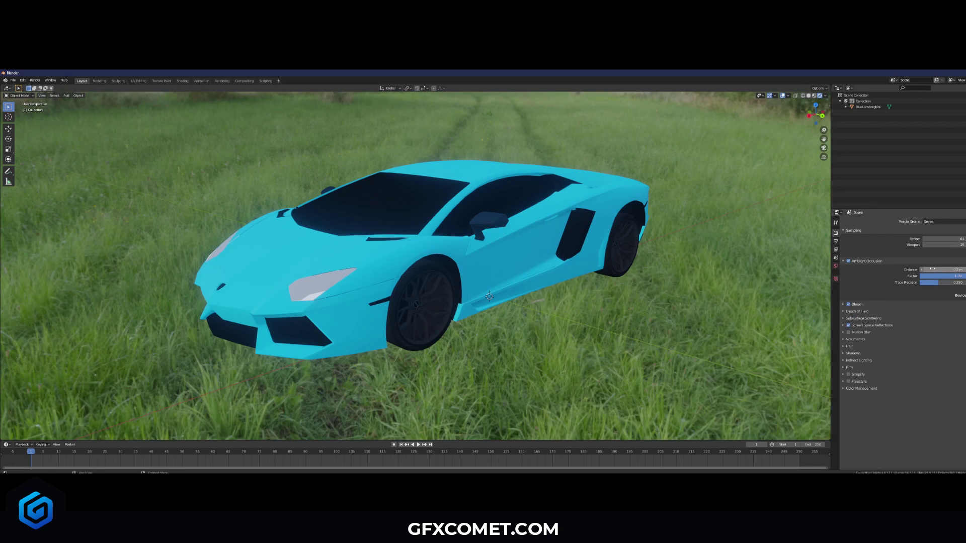
{"action": "mouse_move", "coordinate": [943, 270]}
{"action": "left_mouse_down"}
{"action": "mouse_move", "coordinate": [960, 270]}
{"action": "mouse_move", "coordinate": [931, 270]}
{"action": "left_mouse_up"}
{"action": "left_click", "coordinate": [944, 277]}
{"action": "type", "text": "1.2"}
{"action": "key", "text": "Return"}
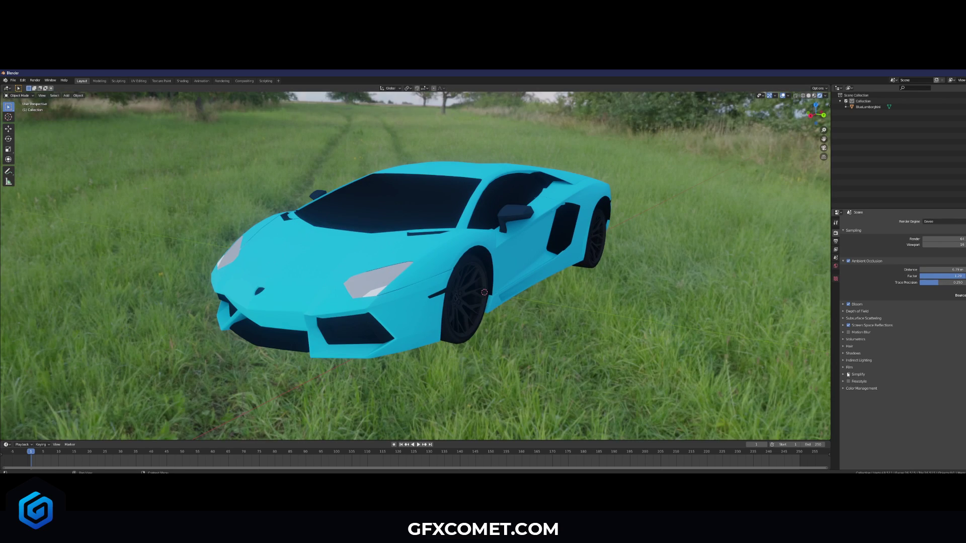
- Make the film background transparent so the environment image is hidden behind the car
{"action": "left_click", "coordinate": [850, 368]}
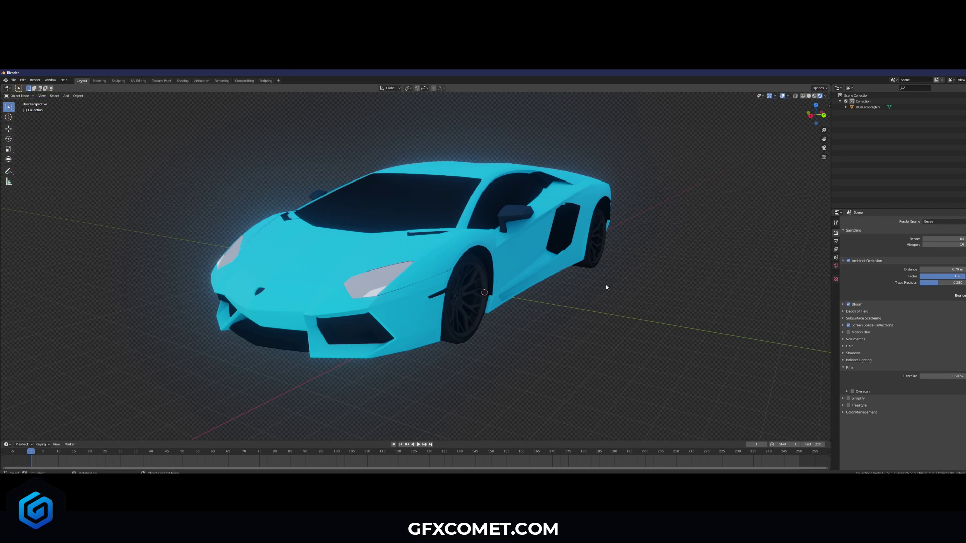
{"action": "mouse_move", "coordinate": [524, 265]}
{"action": "middle_mouse_down"}
{"action": "mouse_move", "coordinate": [603, 265]}
{"action": "mouse_move", "coordinate": [532, 267]}
{"action": "mouse_move", "coordinate": [542, 267]}
{"action": "middle_mouse_up"}
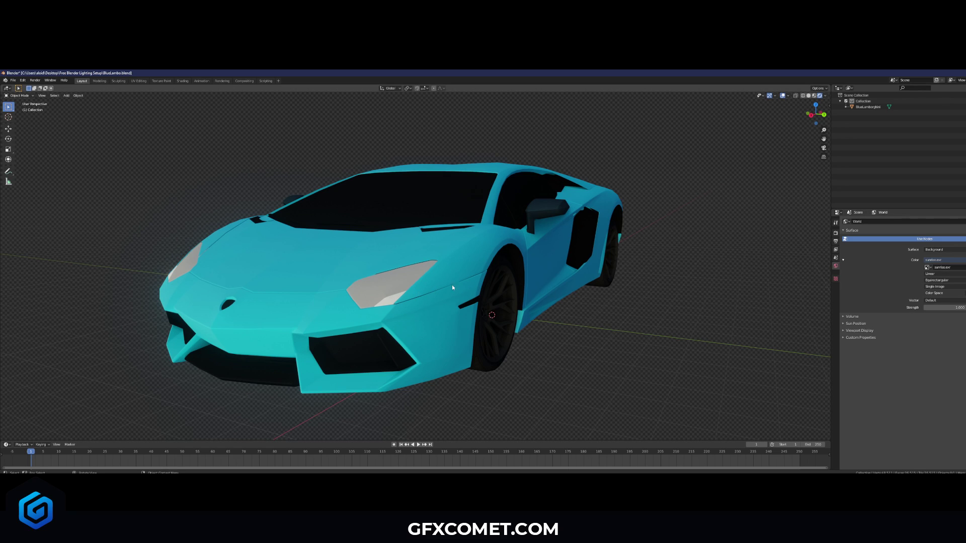
- Put the car in edit mode with face selection and select a single face on the hood
{"action": "left_click", "coordinate": [462, 286]}
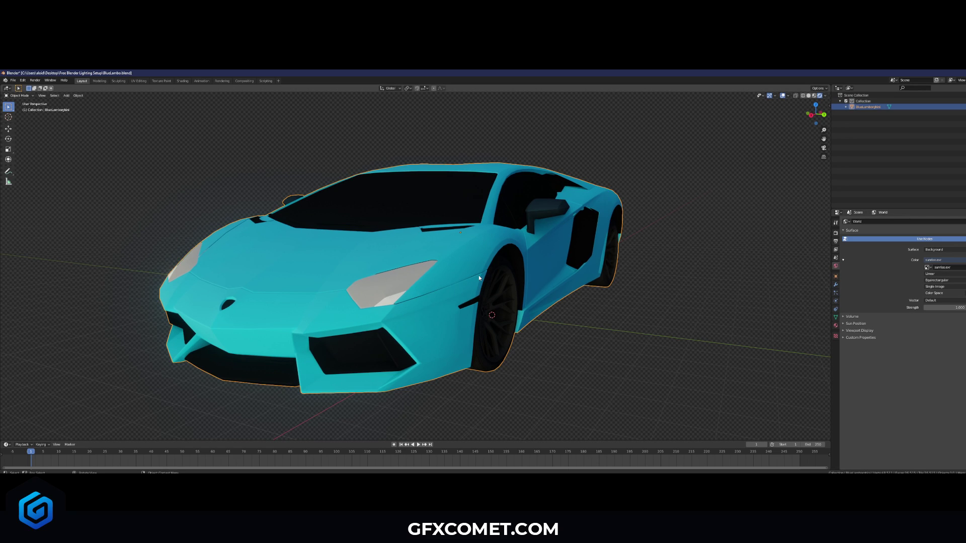
{"action": "key", "text": "Tab"}
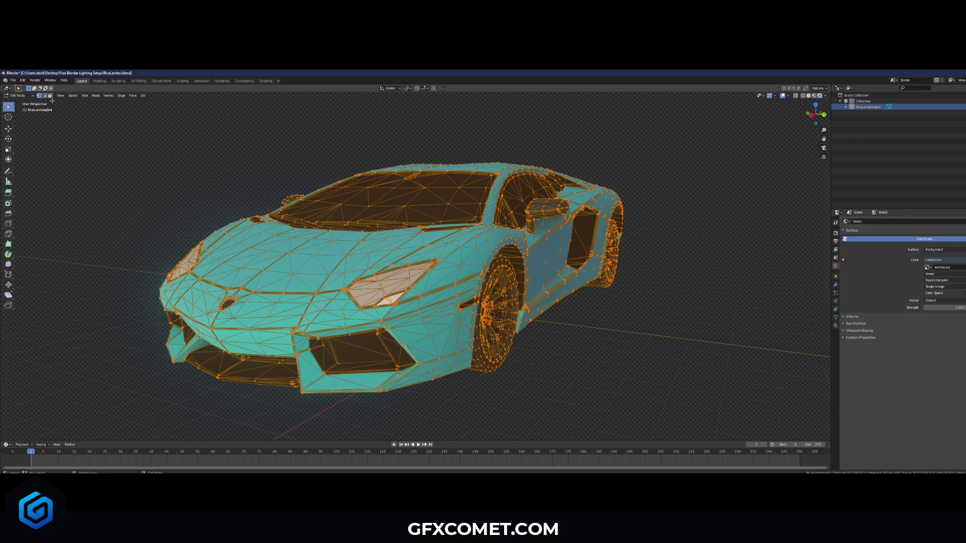
{"action": "left_click", "coordinate": [50, 95]}
{"action": "left_click", "coordinate": [302, 262]}
{"action": "left_click", "coordinate": [318, 280]}
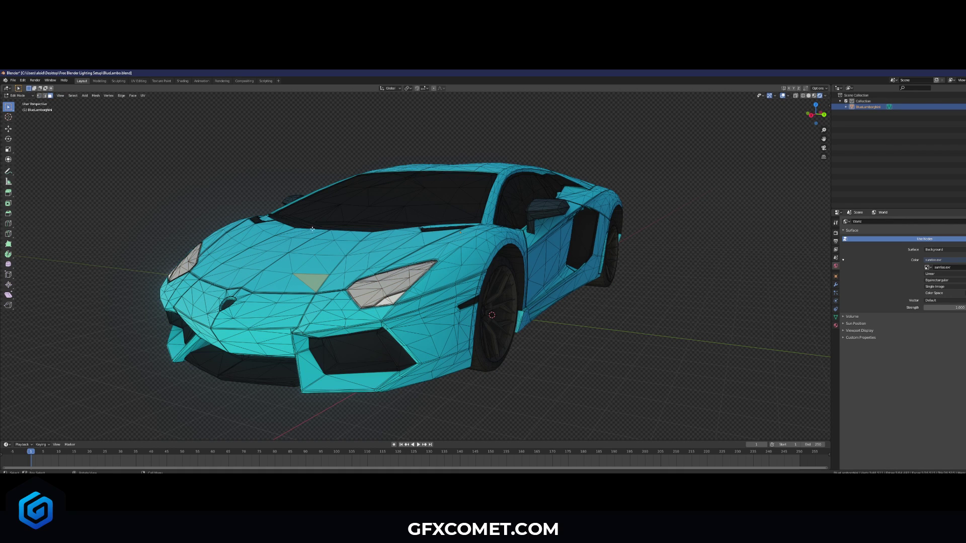
- Make the body paint glossy by raising its material's metallic and specular values and lowering the roughness to about 0.27
{"action": "left_click", "coordinate": [836, 326]}
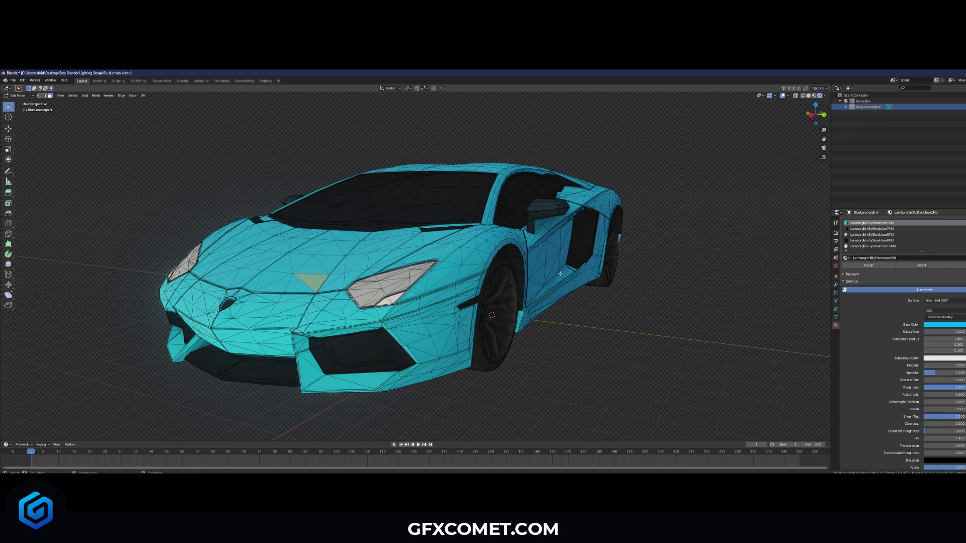
{"action": "key", "text": "Tab"}
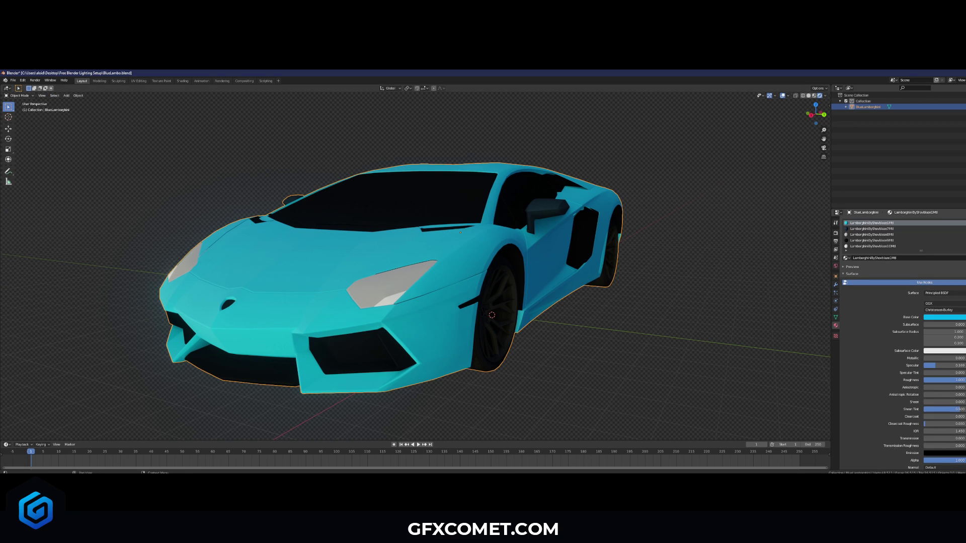
{"action": "mouse_move", "coordinate": [940, 358]}
{"action": "left_mouse_down"}
{"action": "mouse_move", "coordinate": [965, 358]}
{"action": "mouse_move", "coordinate": [934, 380]}
{"action": "left_mouse_up"}
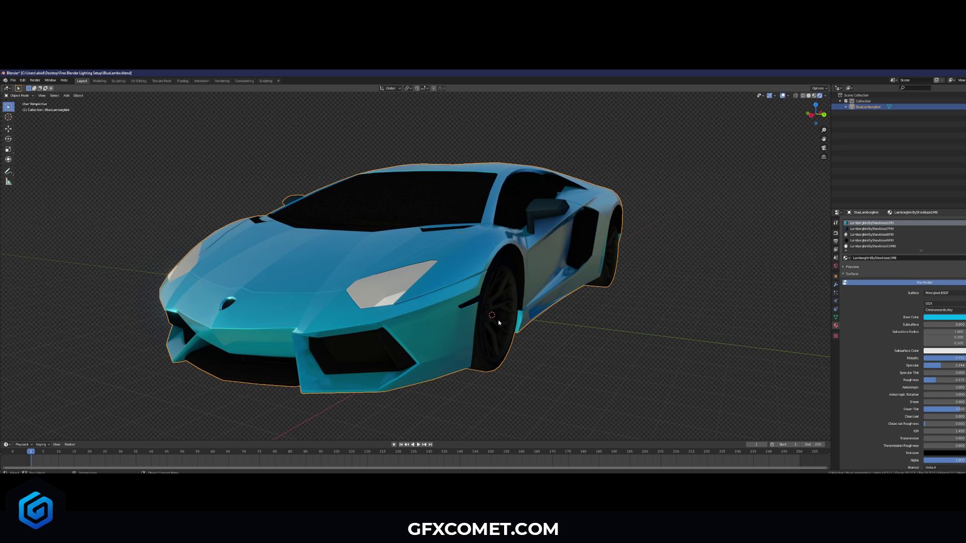
- Select a headlight face, change its material's surface to the Emission shader and raise the emission strength
{"action": "key", "text": "Tab"}
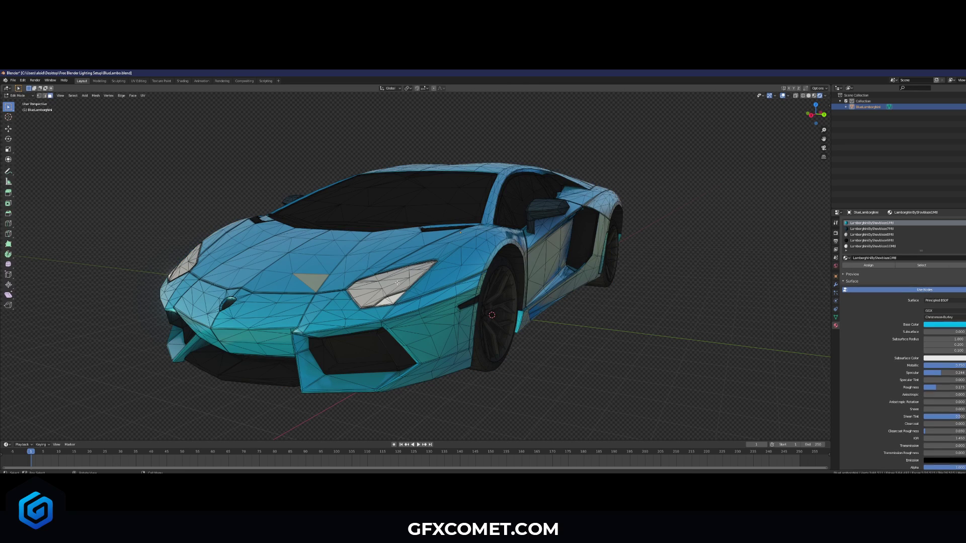
{"action": "left_click", "coordinate": [379, 286]}
{"action": "key", "text": "Tab"}
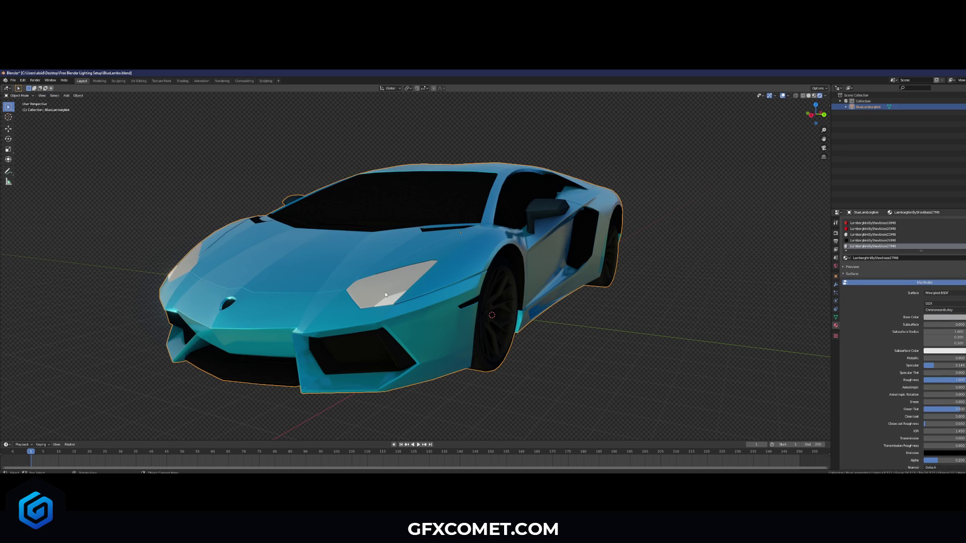
{"action": "left_click", "coordinate": [934, 293]}
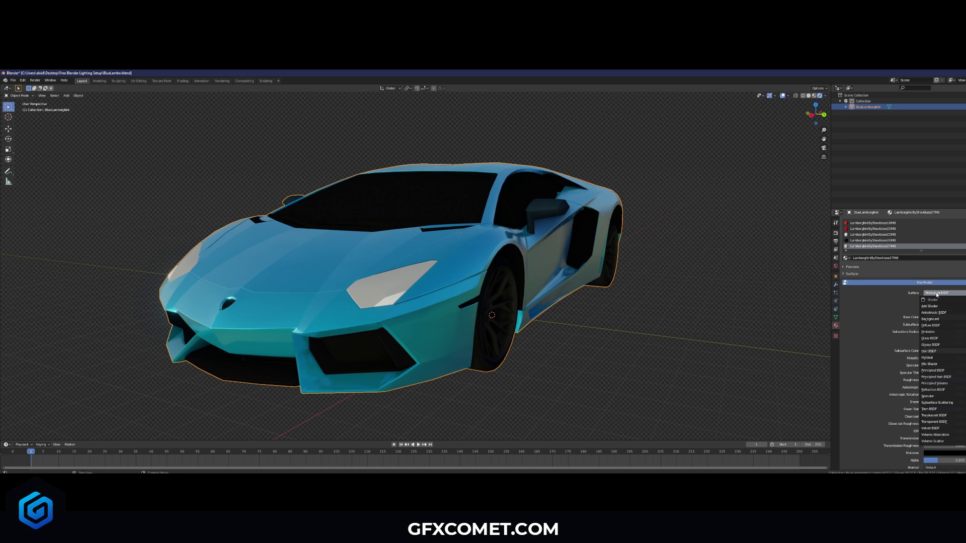
{"action": "left_click", "coordinate": [928, 332]}
{"action": "left_click_drag", "start_coordinate": [945, 311], "coordinate": [957, 311]}
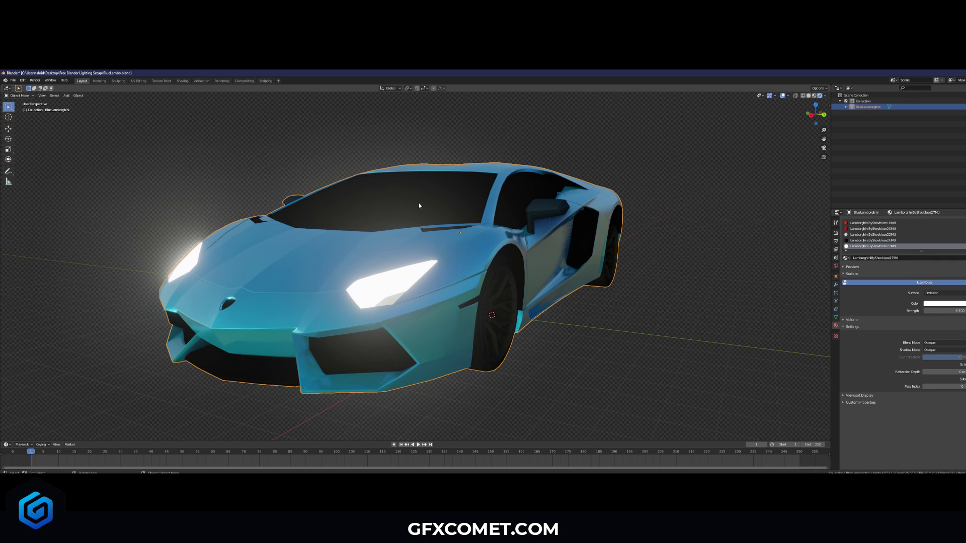
- Pick a windshield face to activate its material and expand the Screen Space Reflections options in the render settings
{"action": "key", "text": "Tab"}
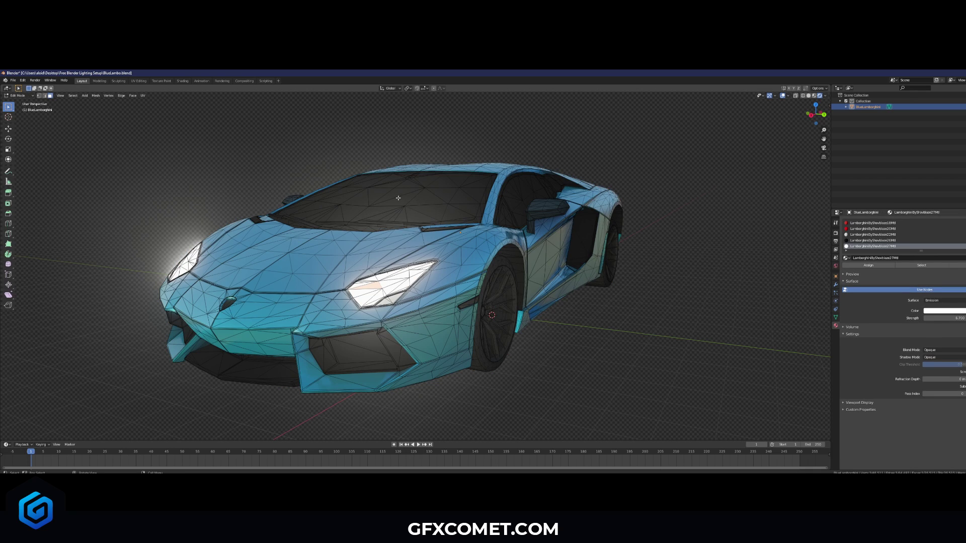
{"action": "left_click", "coordinate": [398, 199]}
{"action": "key", "text": "Tab"}
{"action": "scroll", "coordinate": [892, 379], "scroll_direction": "down", "scroll_amount": 5}
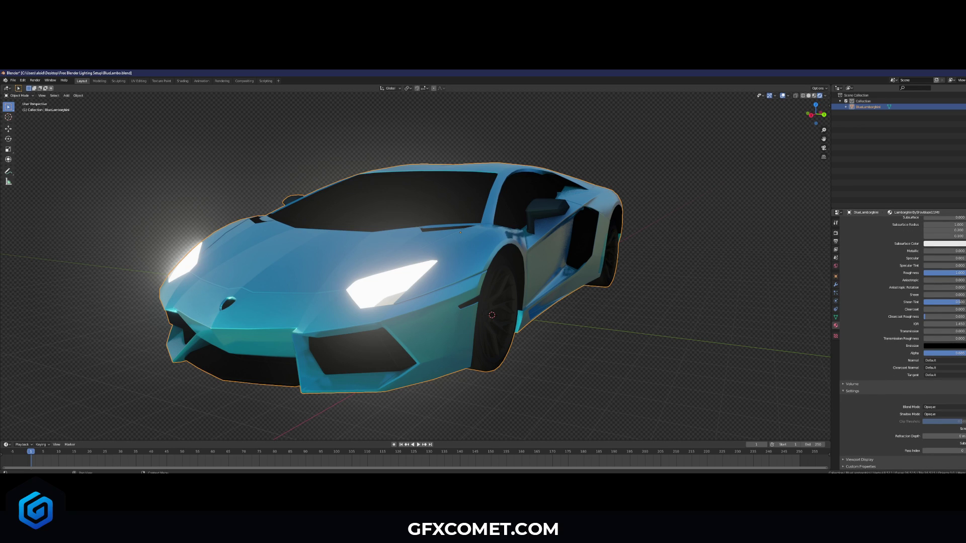
{"action": "left_click", "coordinate": [836, 234]}
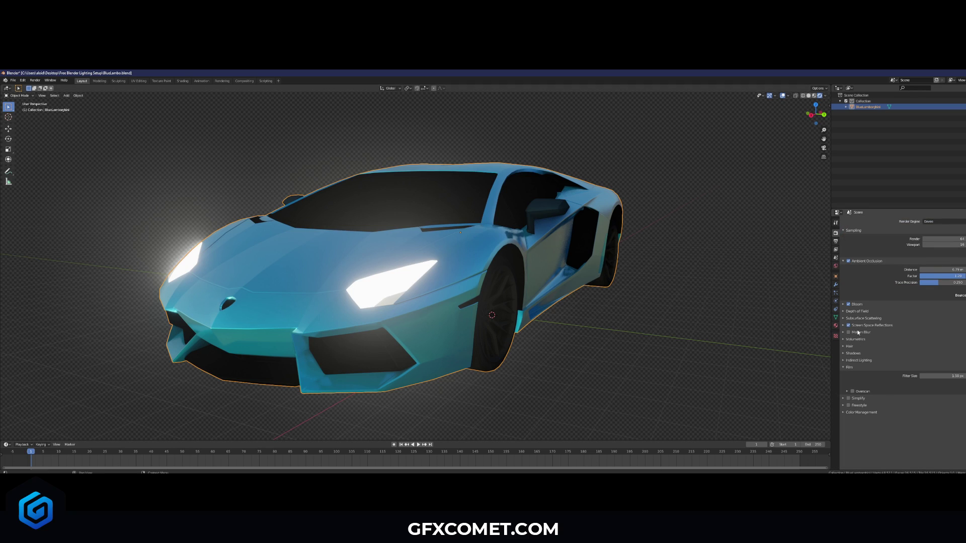
{"action": "left_click", "coordinate": [864, 327]}
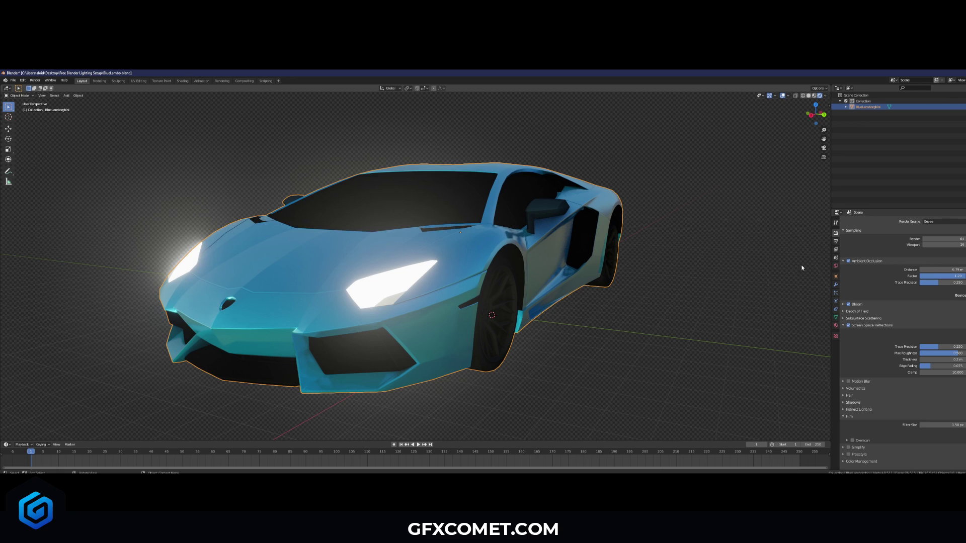
- Turn the windshield material into glass with full transmission, roughness of about 0.27 and a lower IOR, and save the file
{"action": "left_click", "coordinate": [836, 325]}
{"action": "scroll", "coordinate": [851, 387], "scroll_direction": "down", "scroll_amount": 4}
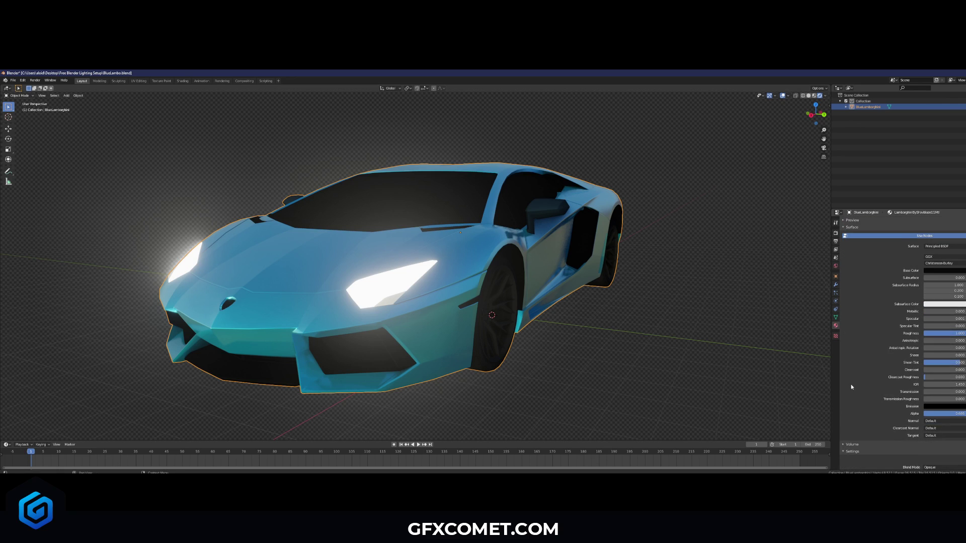
{"action": "scroll", "coordinate": [852, 387], "scroll_direction": "down", "scroll_amount": 3}
{"action": "left_click_drag", "start_coordinate": [929, 357], "coordinate": [965, 357]}
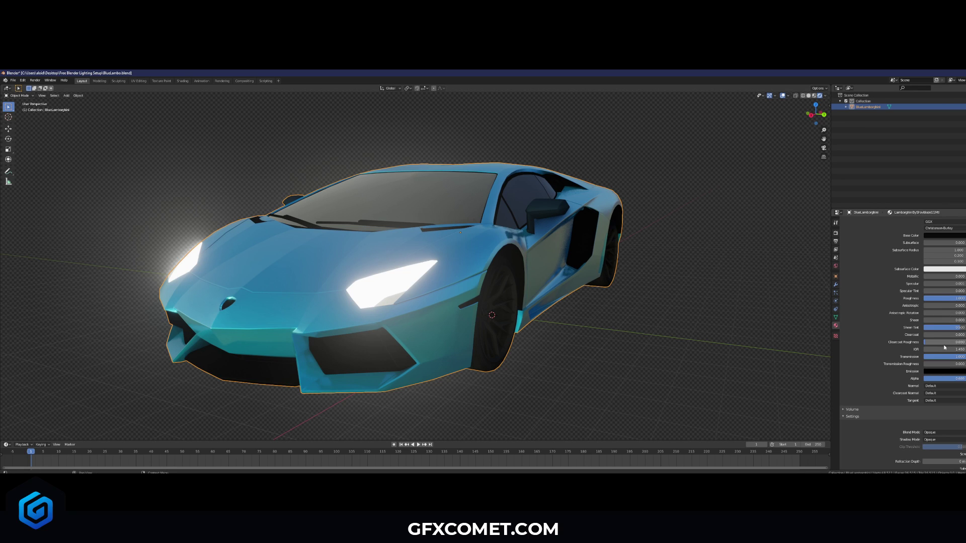
{"action": "mouse_move", "coordinate": [946, 298]}
{"action": "left_mouse_down"}
{"action": "mouse_move", "coordinate": [906, 299]}
{"action": "mouse_move", "coordinate": [944, 299]}
{"action": "left_mouse_up"}
{"action": "mouse_move", "coordinate": [956, 349]}
{"action": "left_mouse_down"}
{"action": "mouse_move", "coordinate": [921, 349]}
{"action": "mouse_move", "coordinate": [952, 349]}
{"action": "mouse_move", "coordinate": [942, 349]}
{"action": "left_mouse_up"}
{"action": "left_click", "coordinate": [651, 286]}
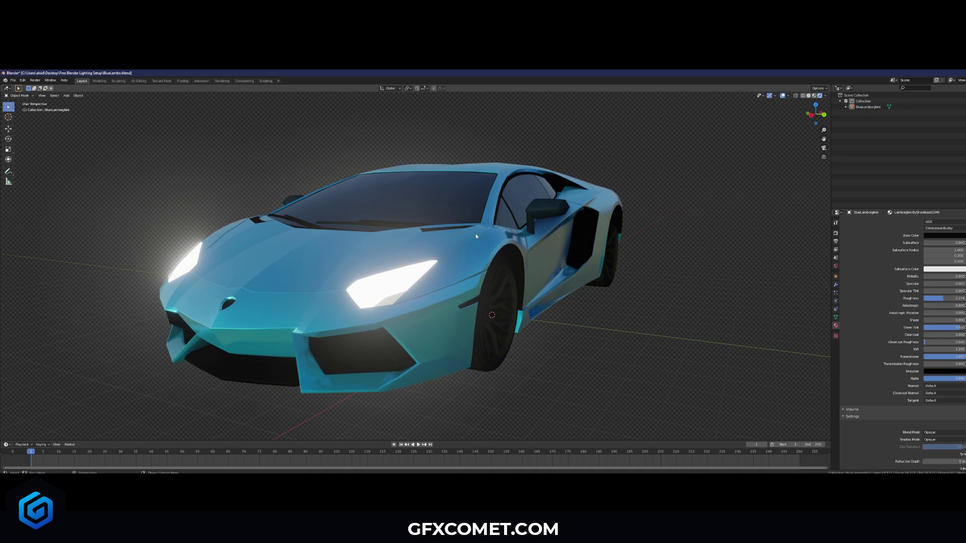
{"action": "key", "text": "ctrl+s"}
- Select a face on the front wheel and adjust the roughness of its material
{"action": "left_click", "coordinate": [475, 300]}
{"action": "key", "text": "Tab"}
{"action": "left_click", "coordinate": [475, 300]}
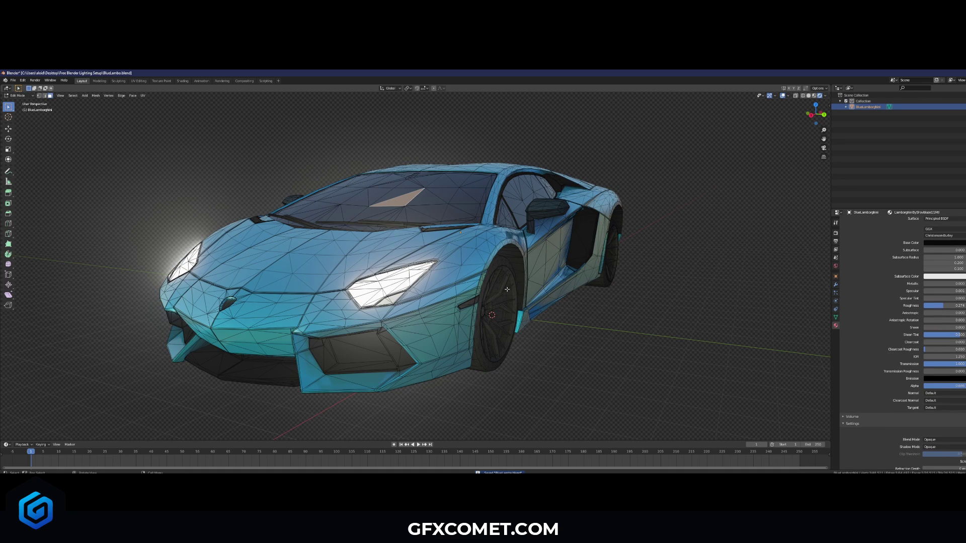
{"action": "left_click", "coordinate": [509, 288]}
{"action": "left_click", "coordinate": [505, 269]}
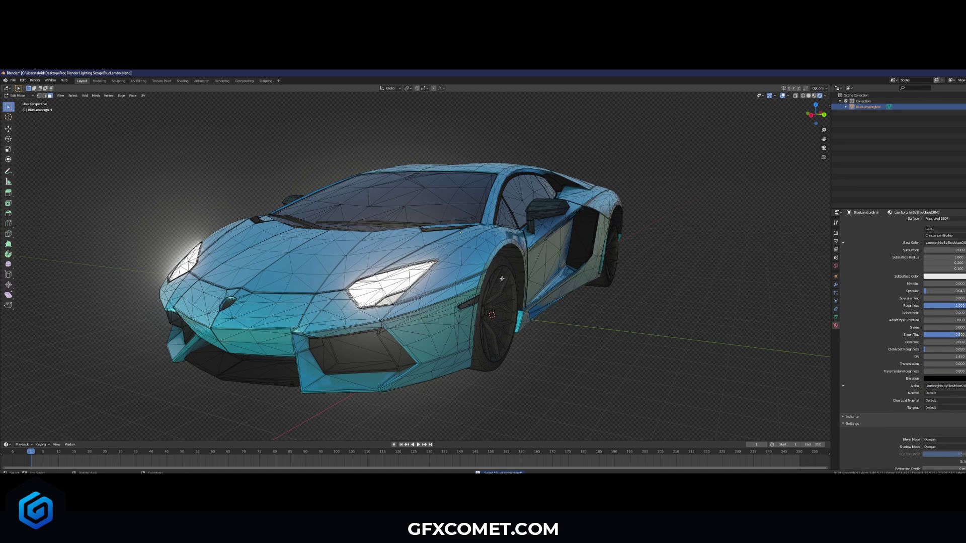
{"action": "key", "text": "Tab"}
{"action": "mouse_move", "coordinate": [954, 298]}
{"action": "left_mouse_down"}
{"action": "mouse_move", "coordinate": [937, 298]}
{"action": "mouse_move", "coordinate": [937, 277]}
{"action": "mouse_move", "coordinate": [965, 276]}
{"action": "mouse_move", "coordinate": [929, 299]}
{"action": "mouse_move", "coordinate": [952, 299]}
{"action": "left_mouse_up"}
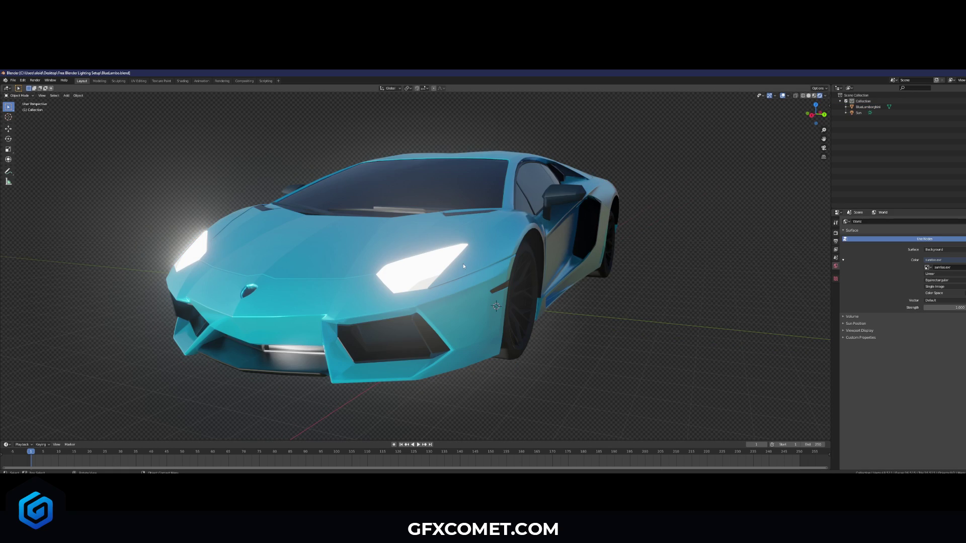
- Add a camera to the scene and align it to the current view of the car
{"action": "key", "text": "shift+a"}
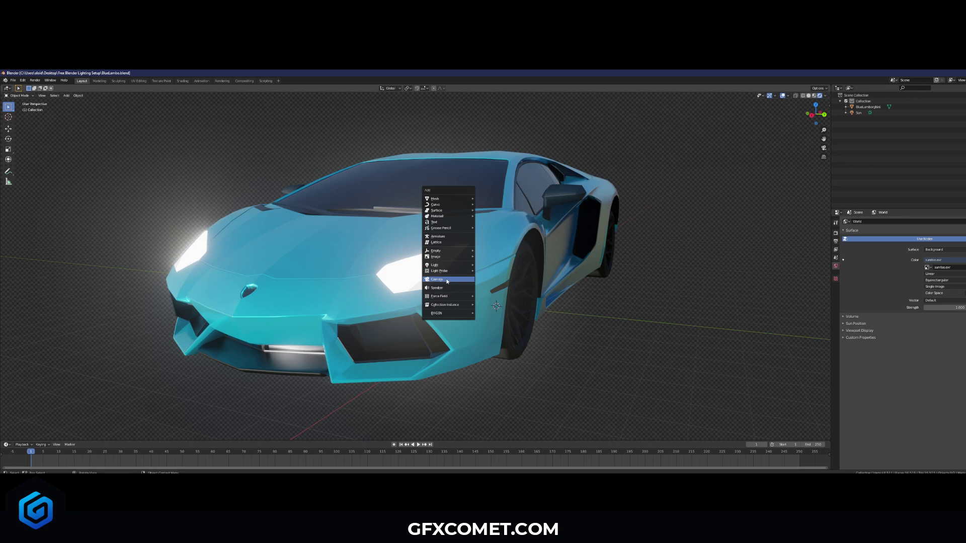
{"action": "left_click", "coordinate": [447, 281]}
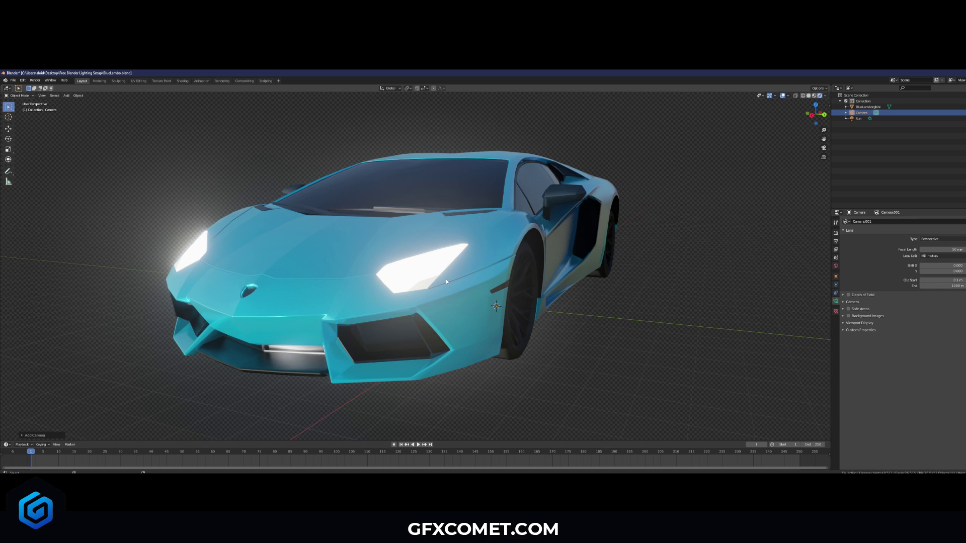
{"action": "key", "text": "ctrl+alt+KP_0"}
{"action": "scroll", "coordinate": [459, 272], "scroll_direction": "up", "scroll_amount": 2}
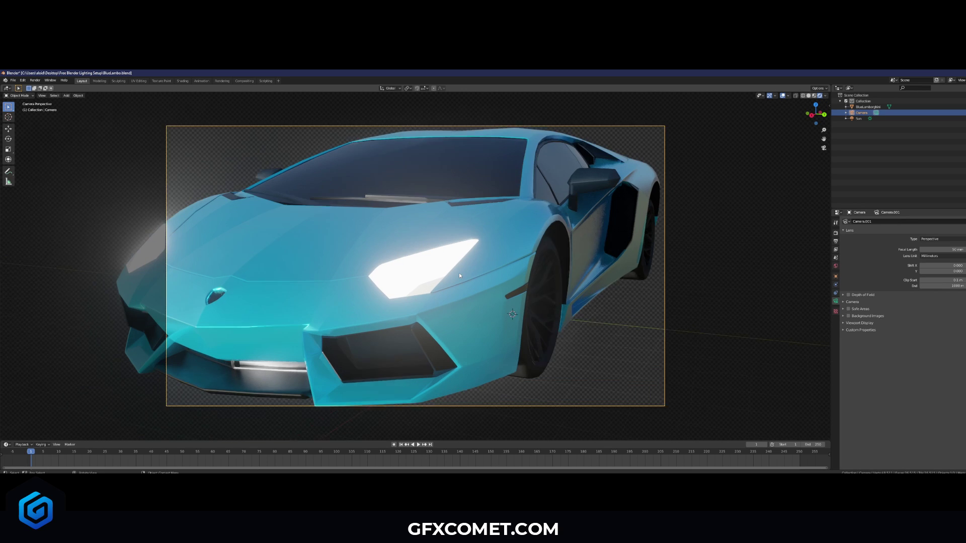
- Fly the camera back and reposition it so the whole car fits inside the frame
{"action": "key", "text": "shift+grave"}
{"action": "key", "text": "s"}
{"action": "key", "text": "w"}
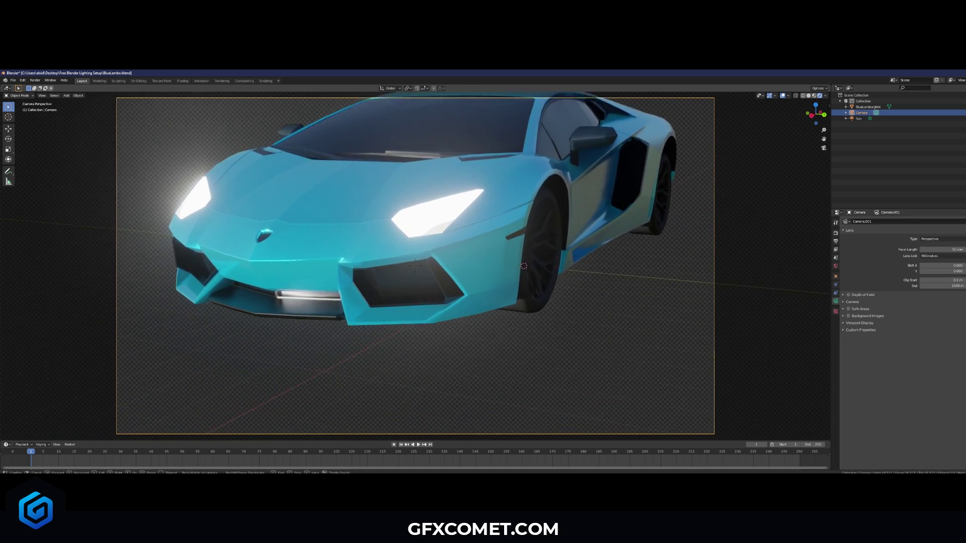
{"action": "key", "text": "s"}
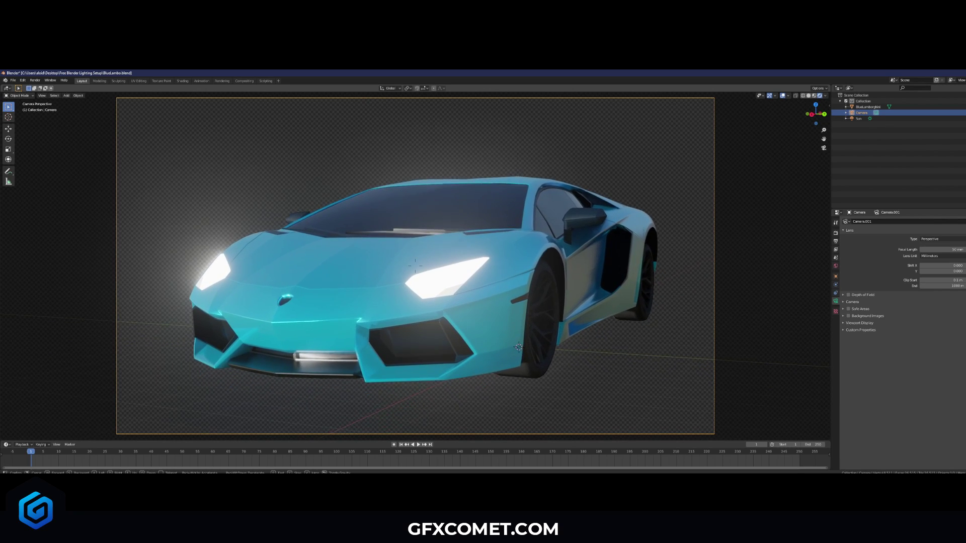
{"action": "left_click", "coordinate": [415, 266]}
- Try a shorter camera focal length and move the camera closer to the car
{"action": "left_click_drag", "start_coordinate": [944, 250], "coordinate": [901, 250]}
{"action": "key", "text": "shift+grave"}
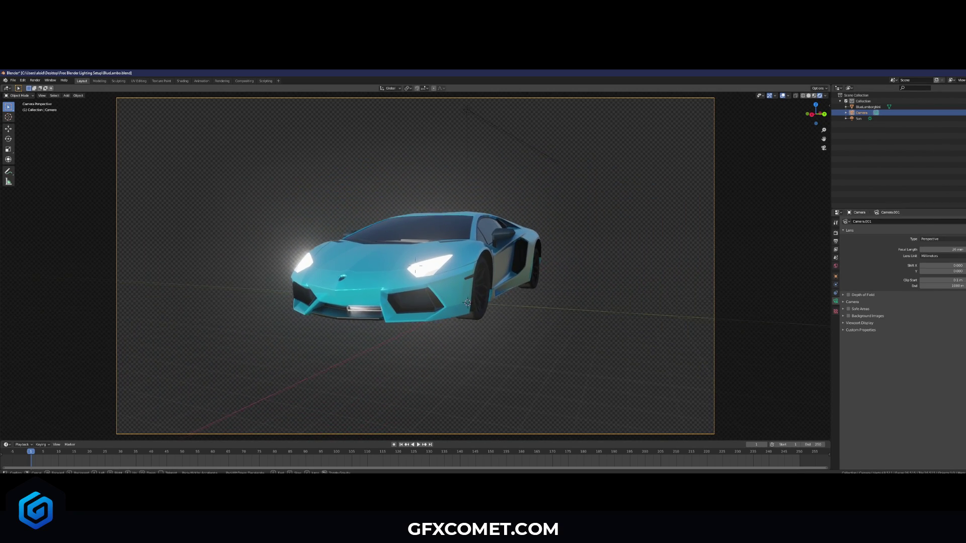
{"action": "key", "text": "w"}
{"action": "left_click", "coordinate": [415, 265]}
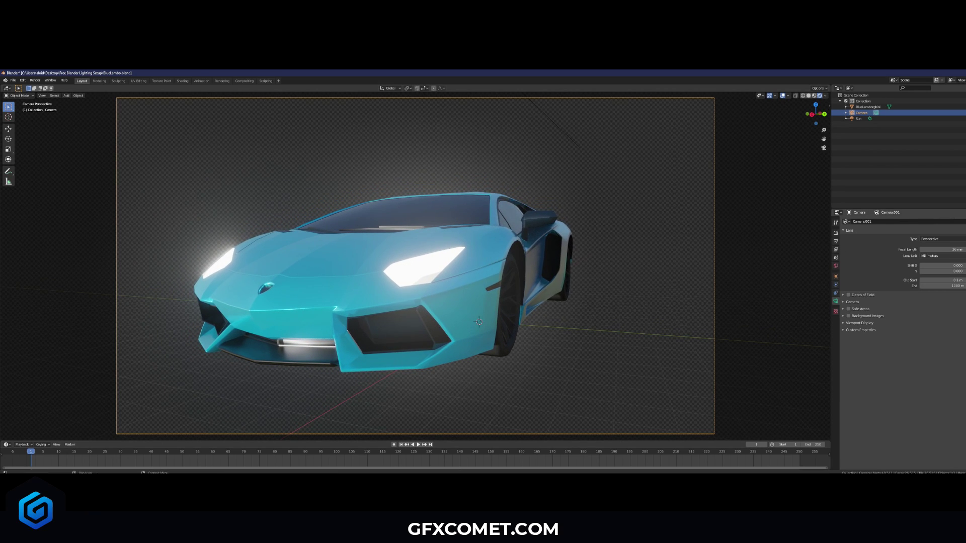
- Increase the camera's focal length and fly the camera back to frame the whole car
{"action": "left_click_drag", "start_coordinate": [956, 250], "coordinate": [965, 250]}
{"action": "key", "text": "shift+grave"}
{"action": "key", "text": "s"}
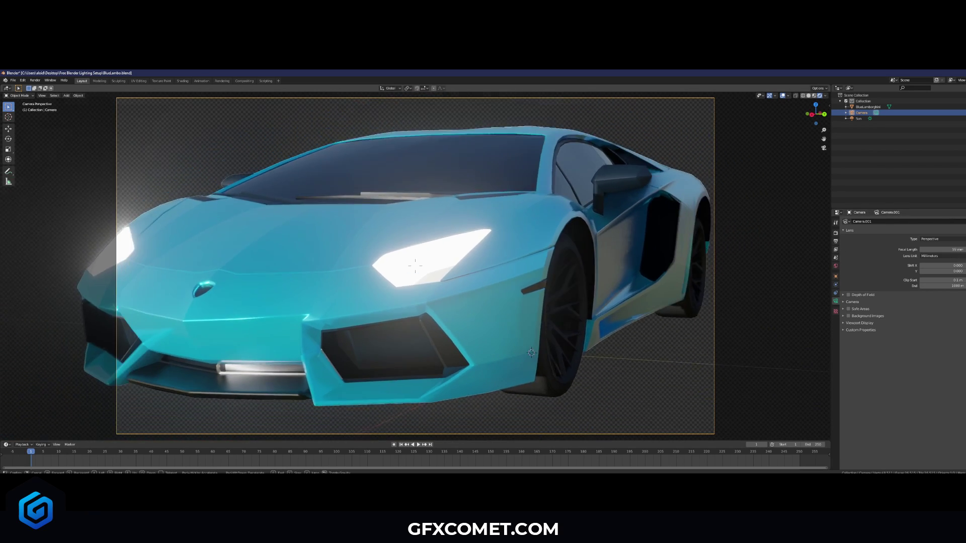
{"action": "key", "text": "w"}
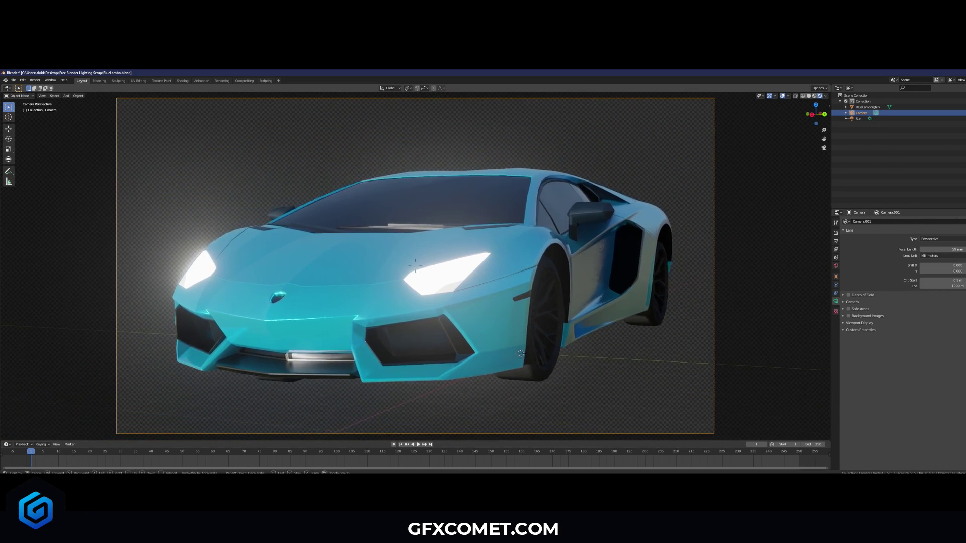
{"action": "left_click", "coordinate": [415, 265]}
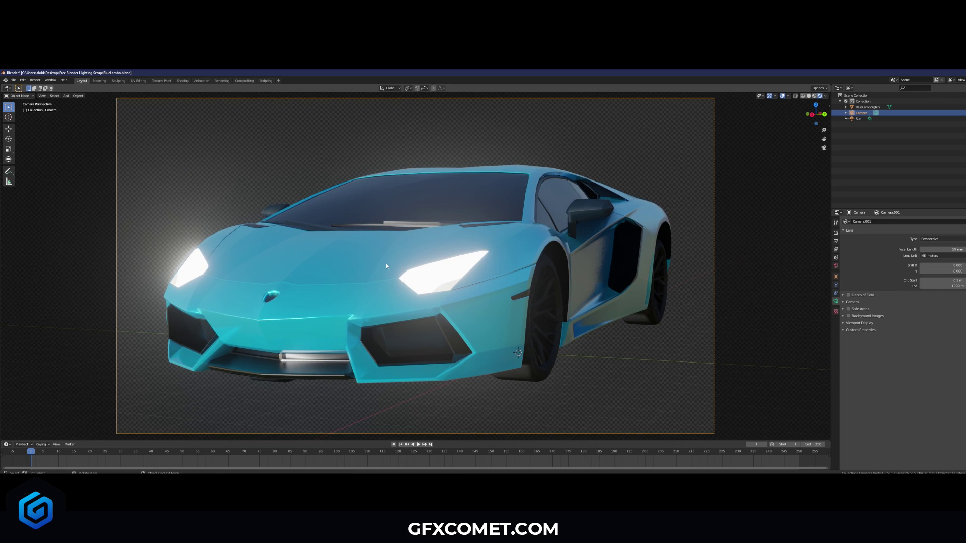
- Render the image from the camera and position the render window to view the result
{"action": "scroll", "coordinate": [374, 261], "scroll_direction": "down", "scroll_amount": 1}
{"action": "left_click", "coordinate": [529, 162]}
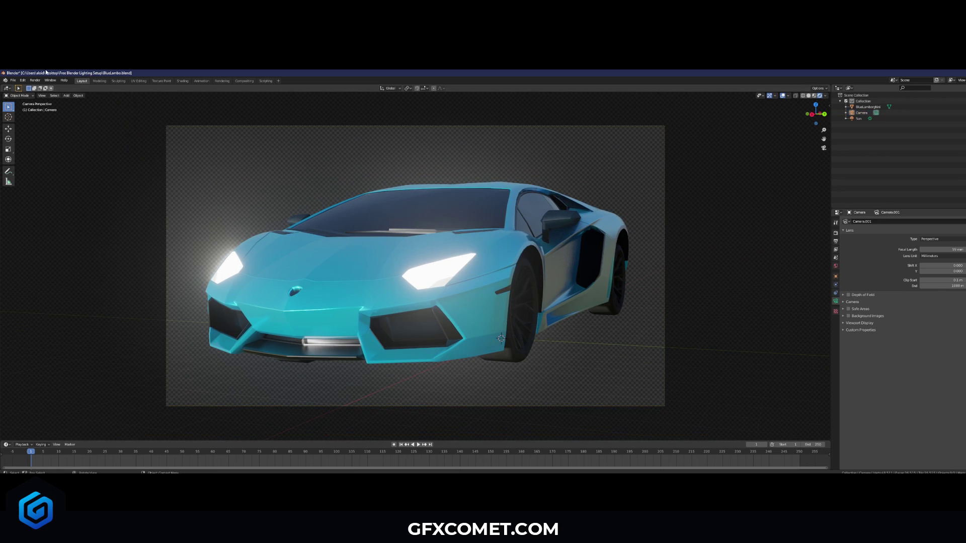
{"action": "left_click", "coordinate": [35, 80]}
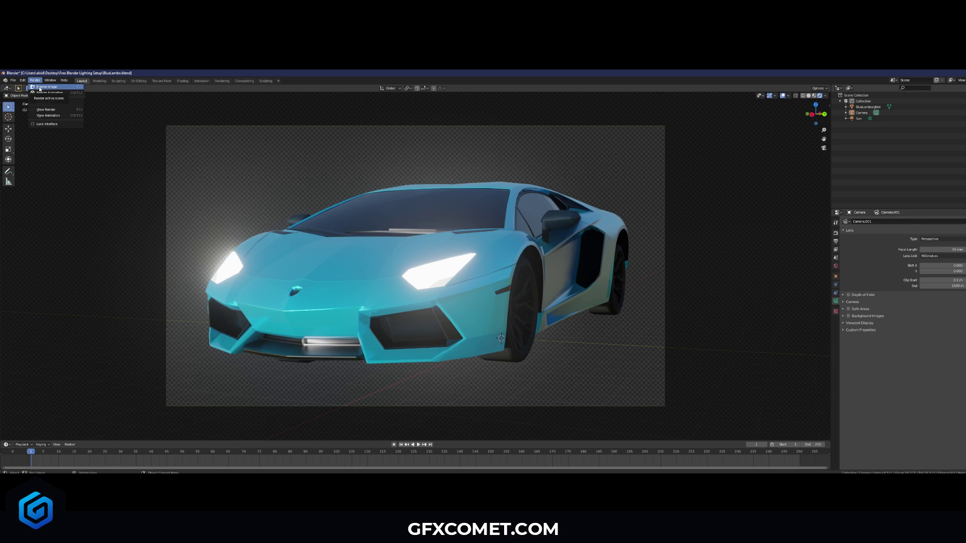
{"action": "left_click", "coordinate": [39, 88]}
{"action": "left_click_drag", "start_coordinate": [380, 75], "coordinate": [556, 104]}
{"action": "scroll", "coordinate": [569, 263], "scroll_direction": "down", "scroll_amount": 1}
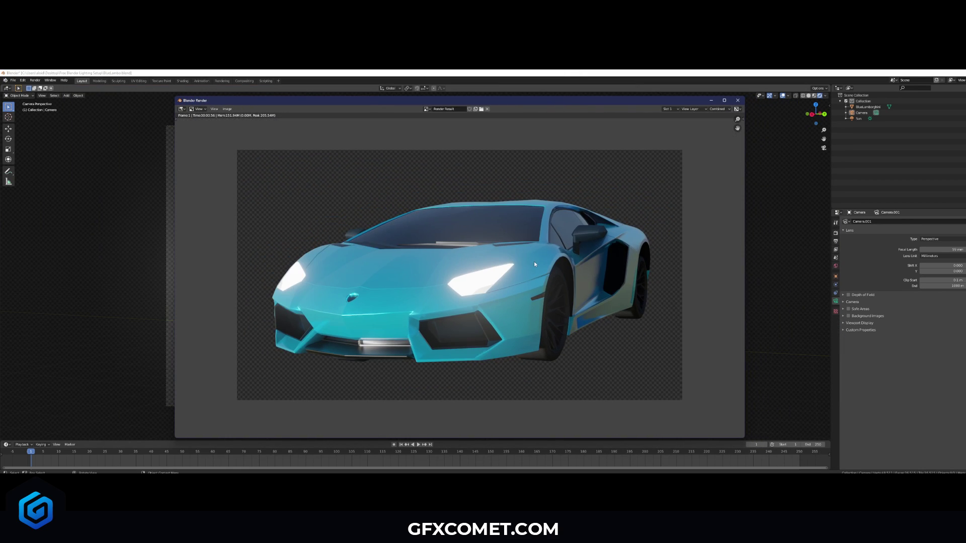